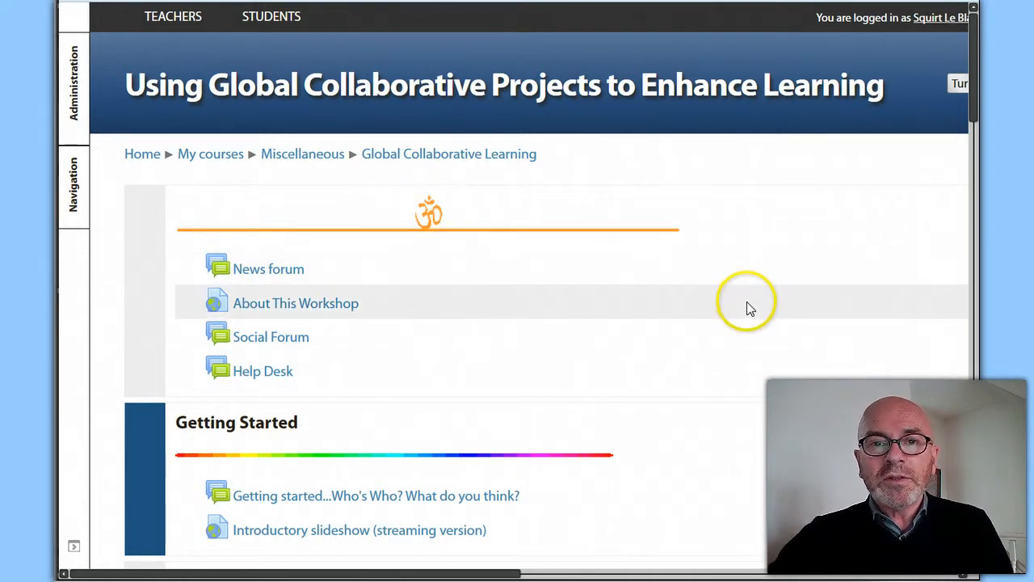
Open the form for adding a new badge from the course administration's badge options
{"action": "scroll", "coordinate": [771, 327], "scroll_direction": "down", "scroll_amount": 1}
{"action": "scroll", "coordinate": [768, 331], "scroll_direction": "down", "scroll_amount": 5}
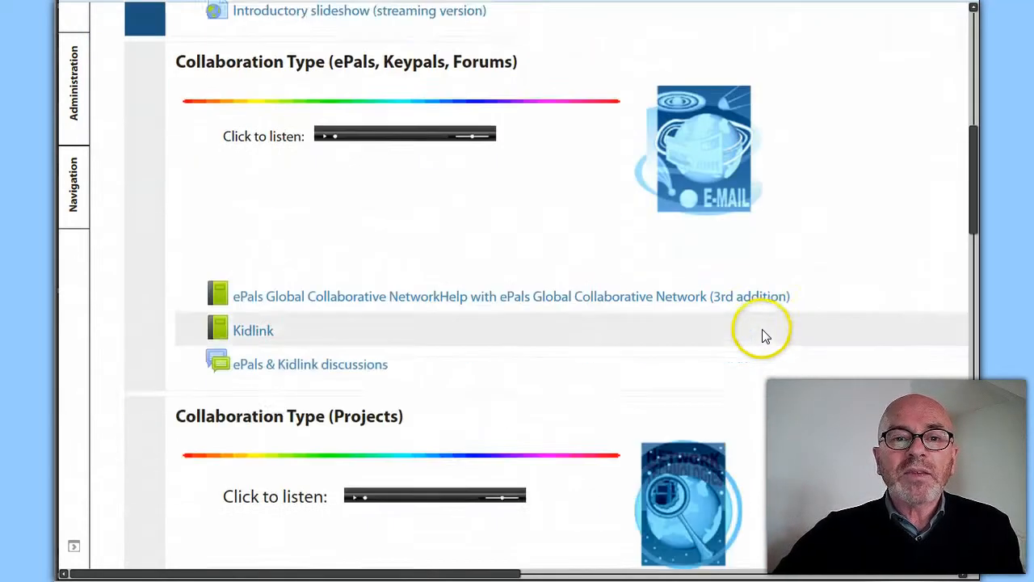
{"action": "scroll", "coordinate": [763, 335], "scroll_direction": "up", "scroll_amount": 6}
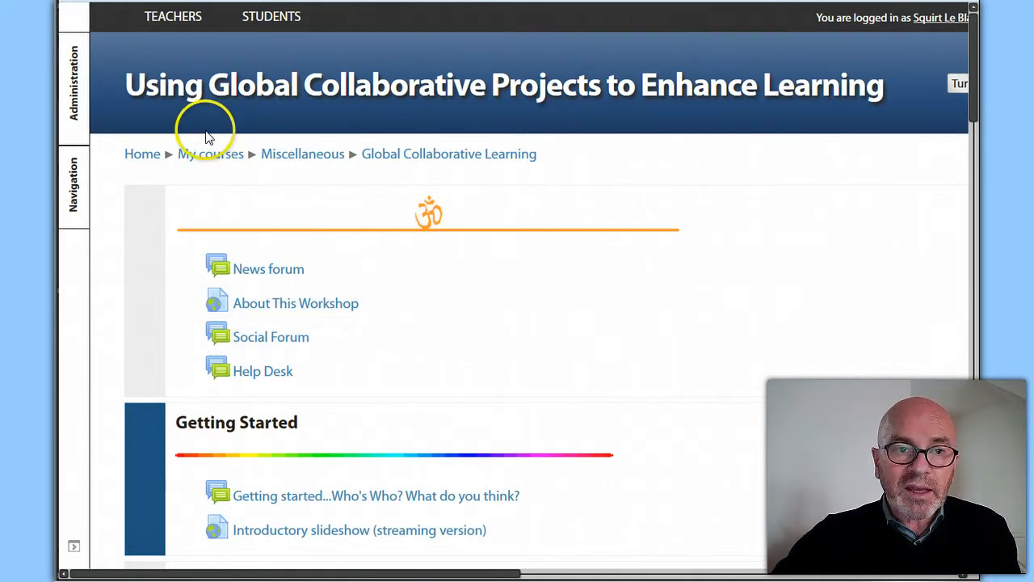
{"action": "left_click", "coordinate": [78, 113]}
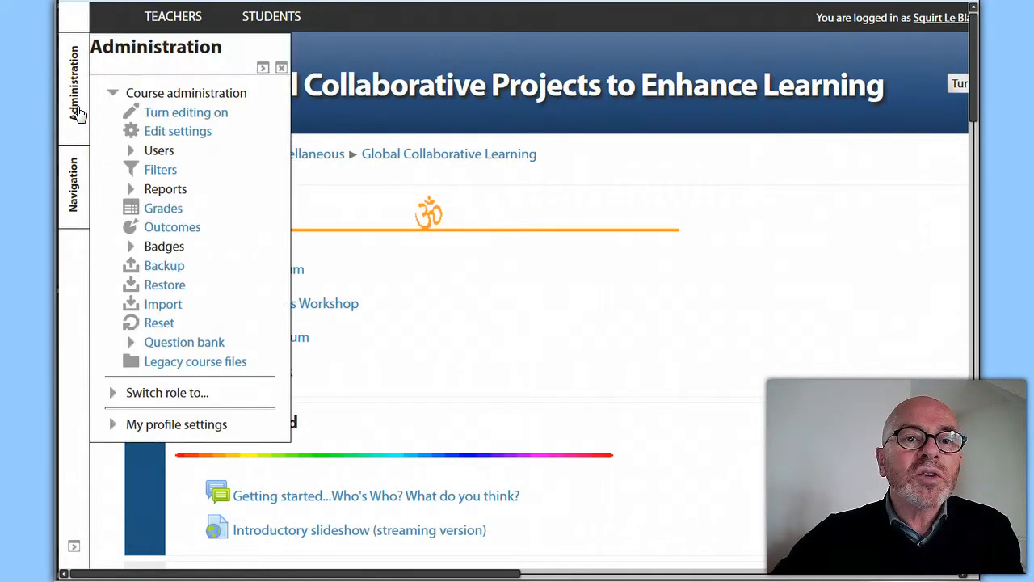
{"action": "left_click", "coordinate": [131, 247]}
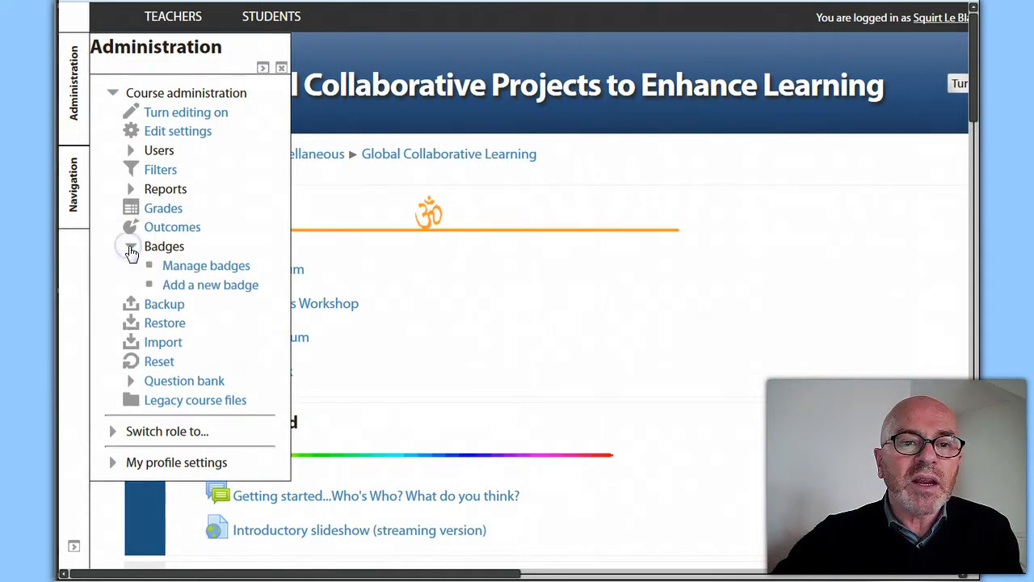
{"action": "left_click", "coordinate": [200, 289]}
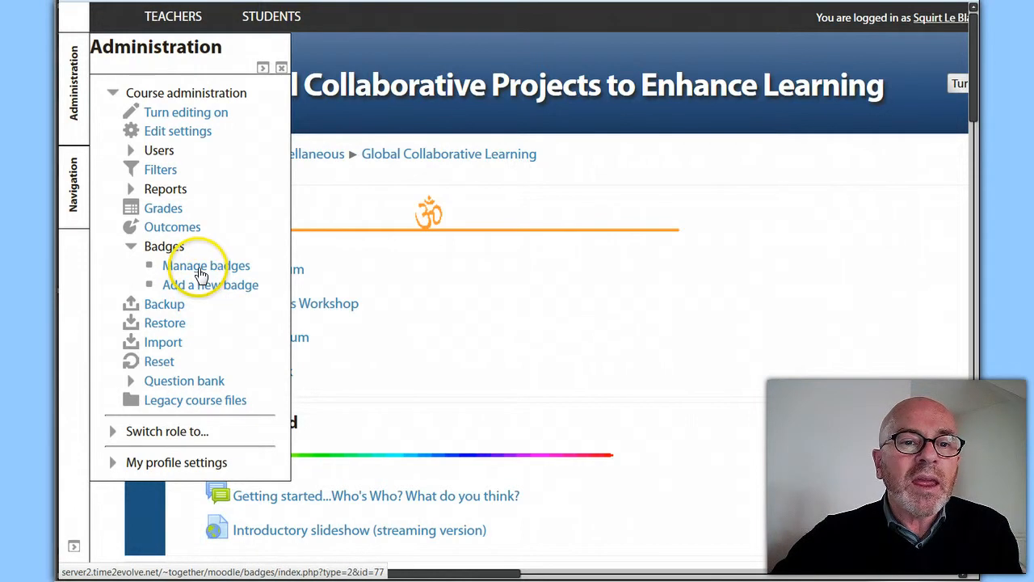
{"action": "left_click", "coordinate": [204, 287]}
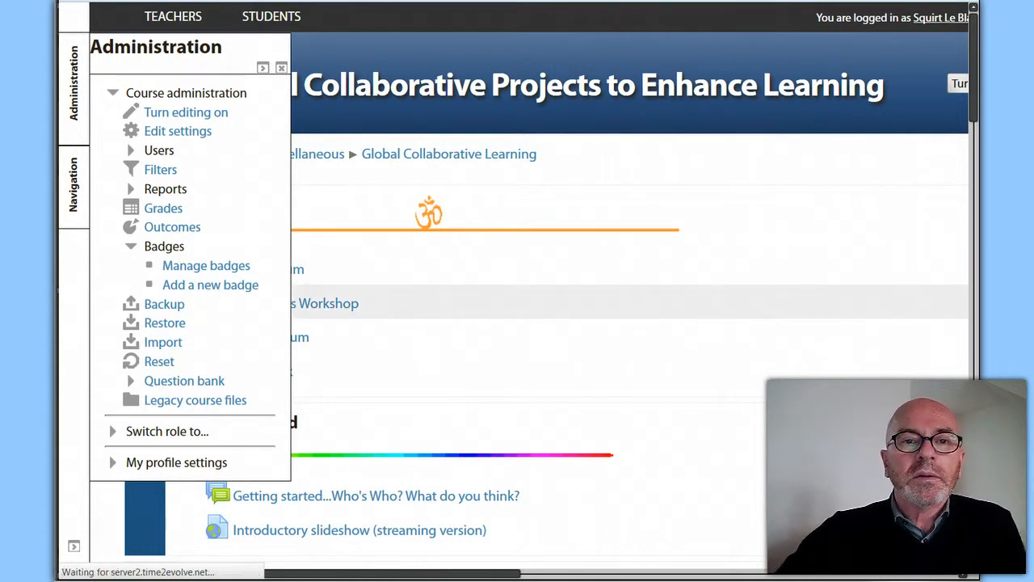
Look through the badge details, image and issuer details fields of the new badge form
{"action": "mouse_move", "coordinate": [886, 580]}
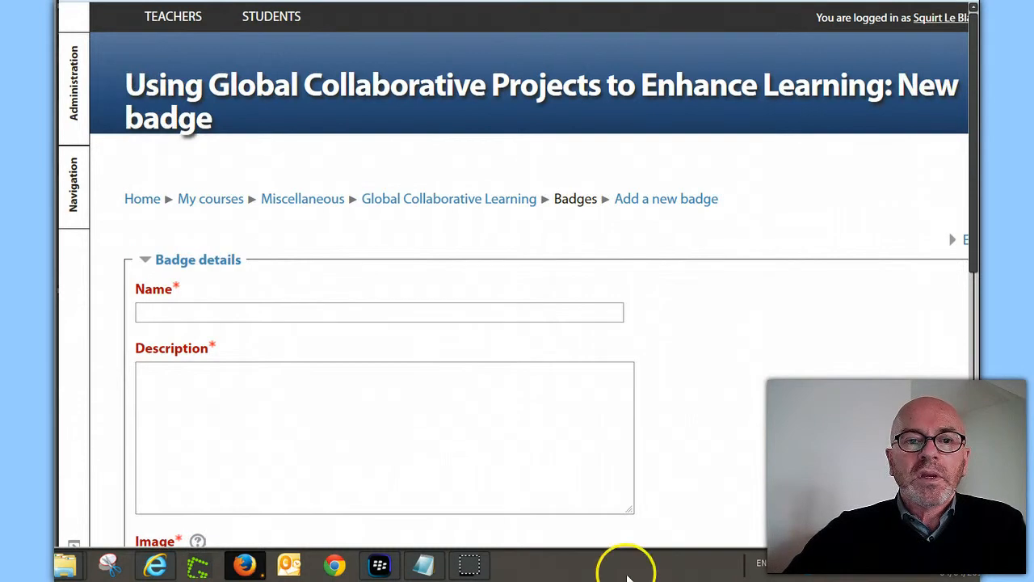
{"action": "scroll", "coordinate": [651, 436], "scroll_direction": "down", "scroll_amount": 2}
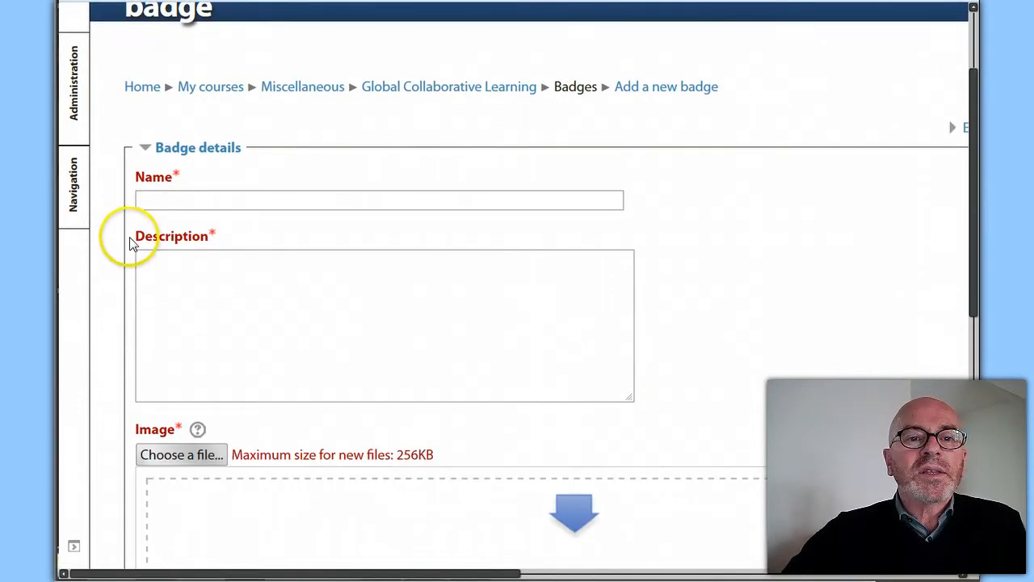
{"action": "scroll", "coordinate": [176, 145], "scroll_direction": "down", "scroll_amount": 2}
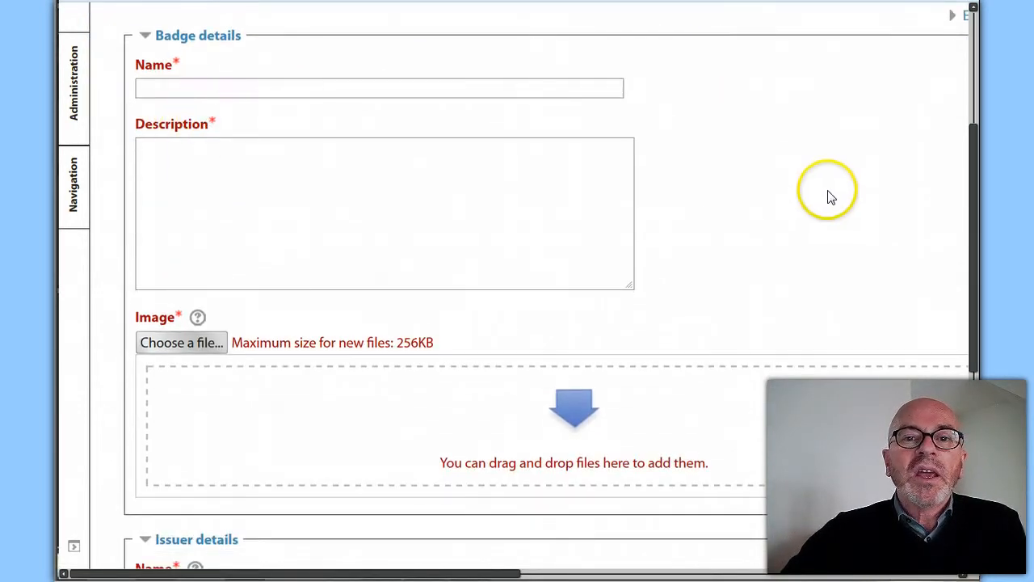
{"action": "scroll", "coordinate": [827, 203], "scroll_direction": "down", "scroll_amount": 2}
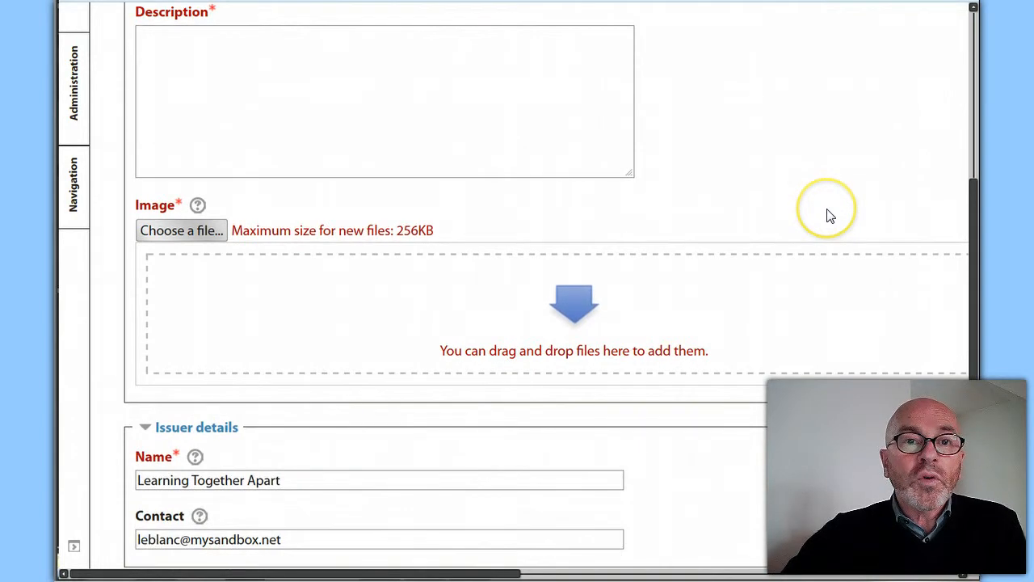
{"action": "scroll", "coordinate": [830, 213], "scroll_direction": "up", "scroll_amount": 2}
{"action": "scroll", "coordinate": [832, 214], "scroll_direction": "up", "scroll_amount": 2}
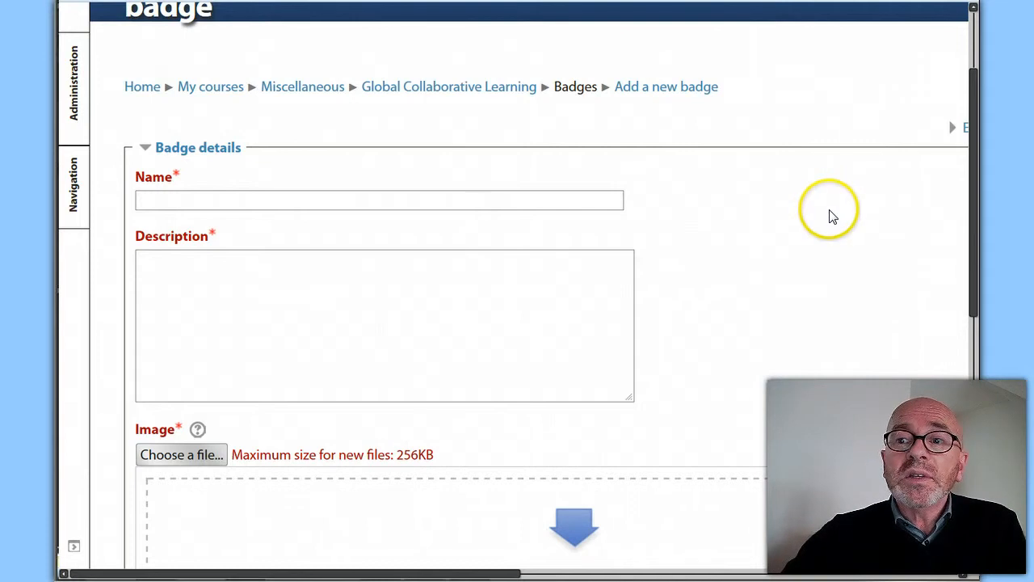
{"action": "scroll", "coordinate": [831, 215], "scroll_direction": "up", "scroll_amount": 2}
{"action": "scroll", "coordinate": [830, 212], "scroll_direction": "down", "scroll_amount": 2}
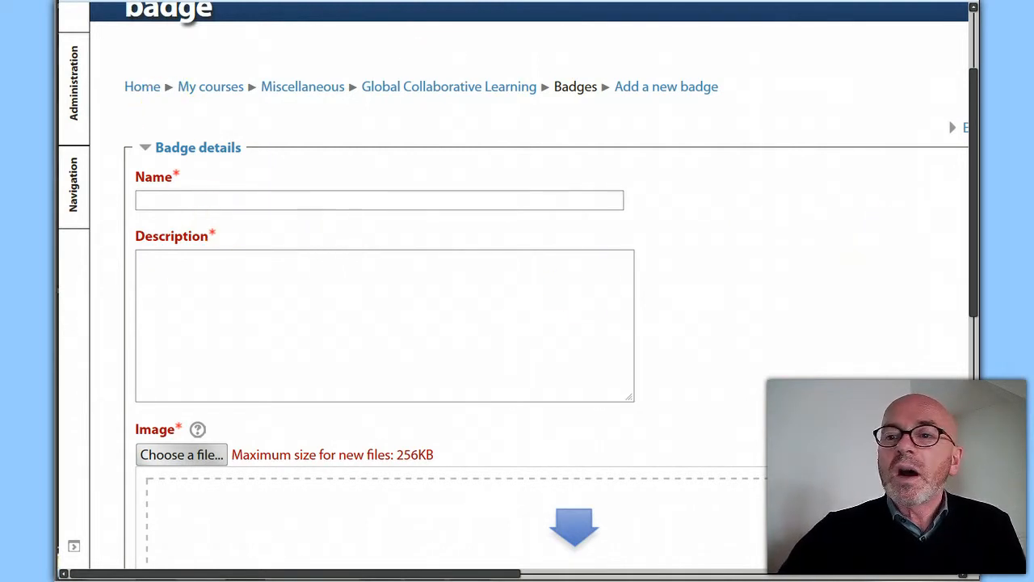
Copy the title "Profile Completion" from the Notepad notes into the new badge's name
{"action": "key", "text": "alt+Tab"}
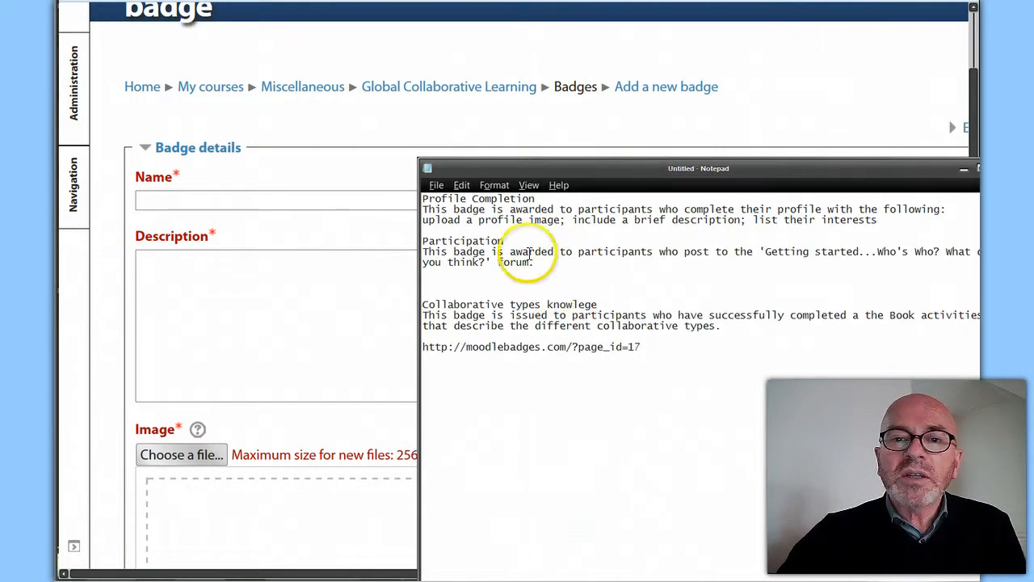
{"action": "left_click_drag", "start_coordinate": [421, 198], "coordinate": [537, 199]}
{"action": "key", "text": "ctrl+c"}
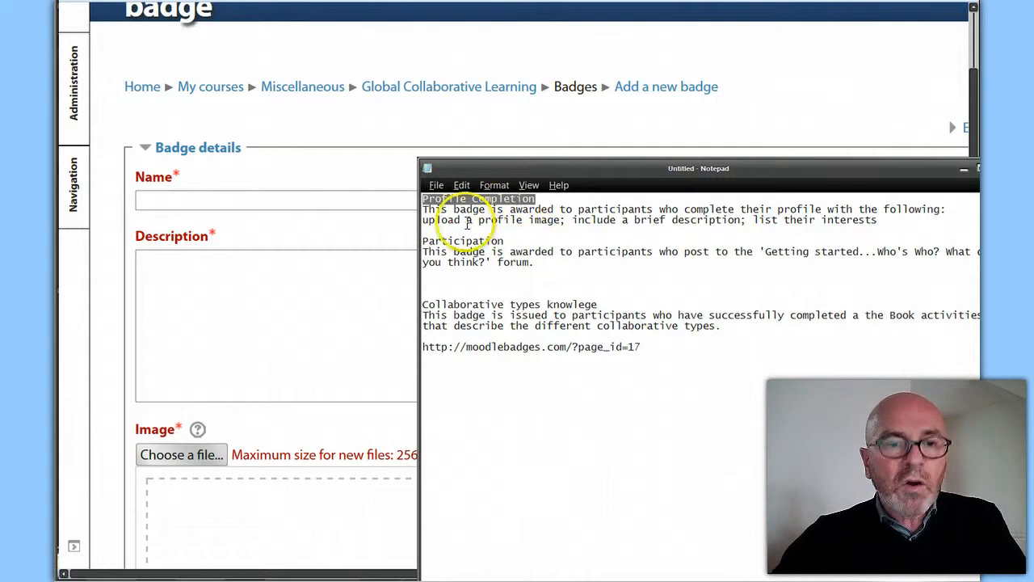
{"action": "left_click", "coordinate": [190, 198]}
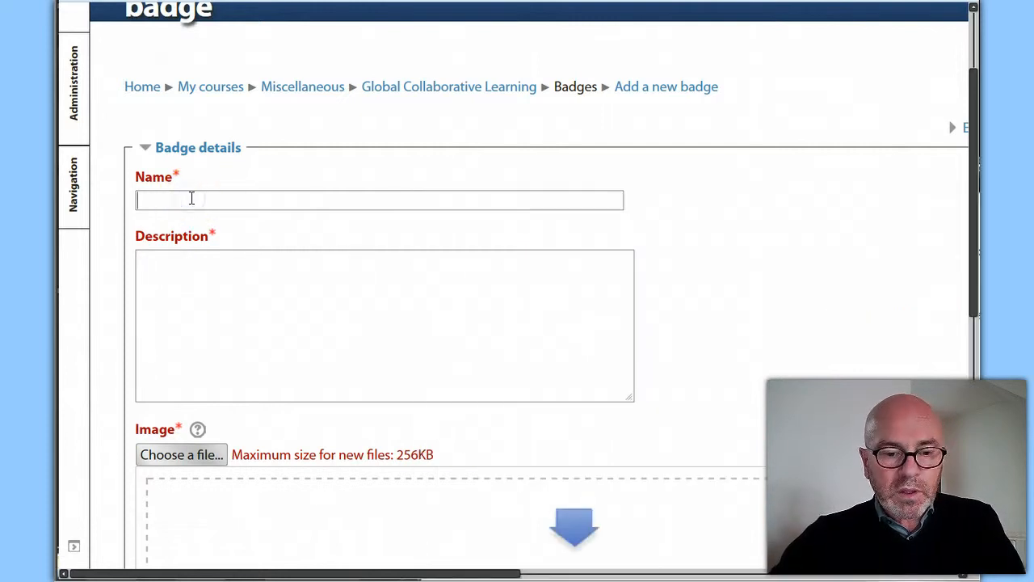
{"action": "key", "text": "ctrl+v"}
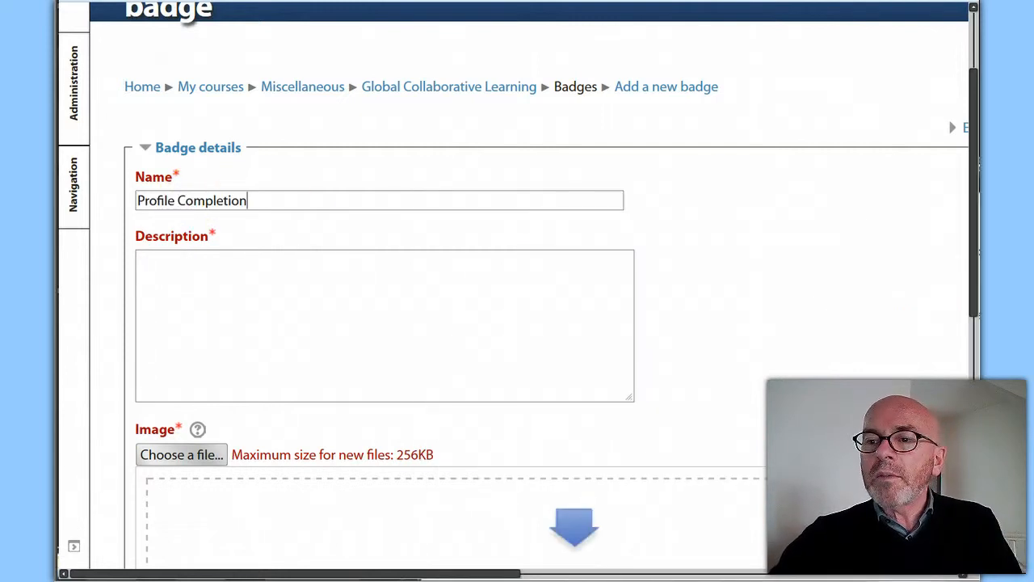
Copy the two-line Profile Completion description, from "This badge is awarded" to "list their interests", from Notepad into the badge description
{"action": "key", "text": "alt+Tab"}
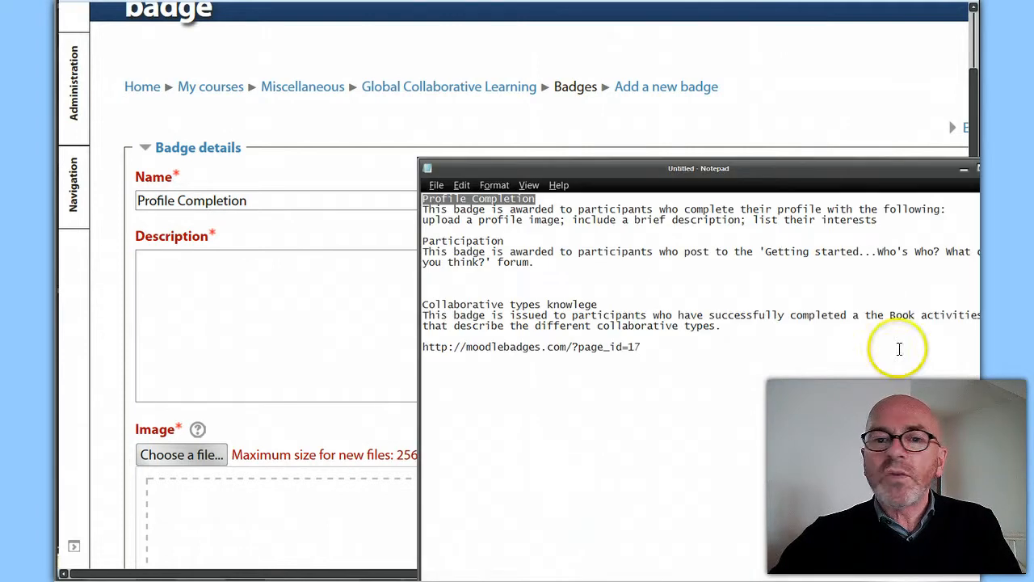
{"action": "left_click_drag", "start_coordinate": [424, 212], "coordinate": [879, 220]}
{"action": "key", "text": "ctrl+c"}
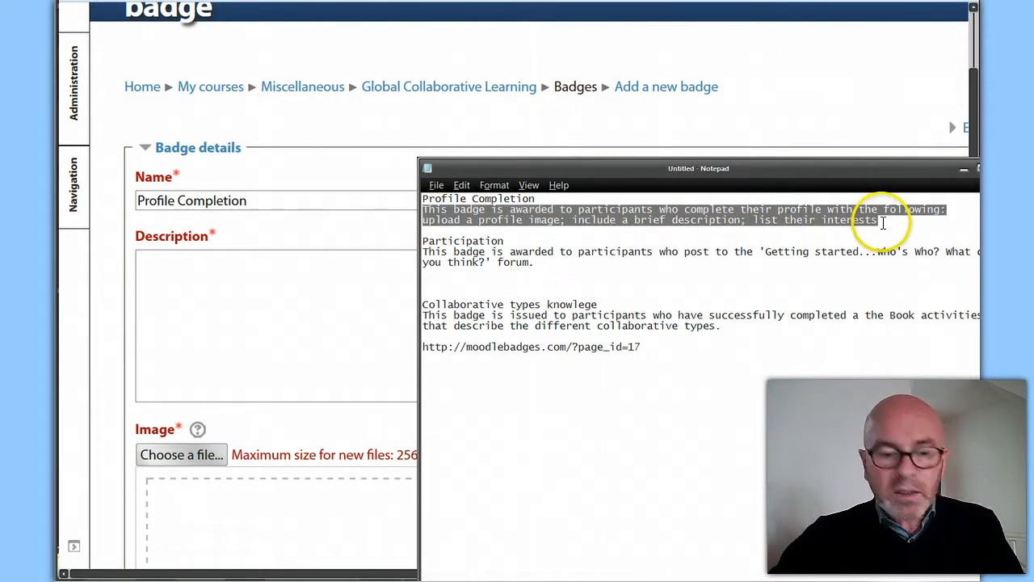
{"action": "left_click", "coordinate": [207, 328]}
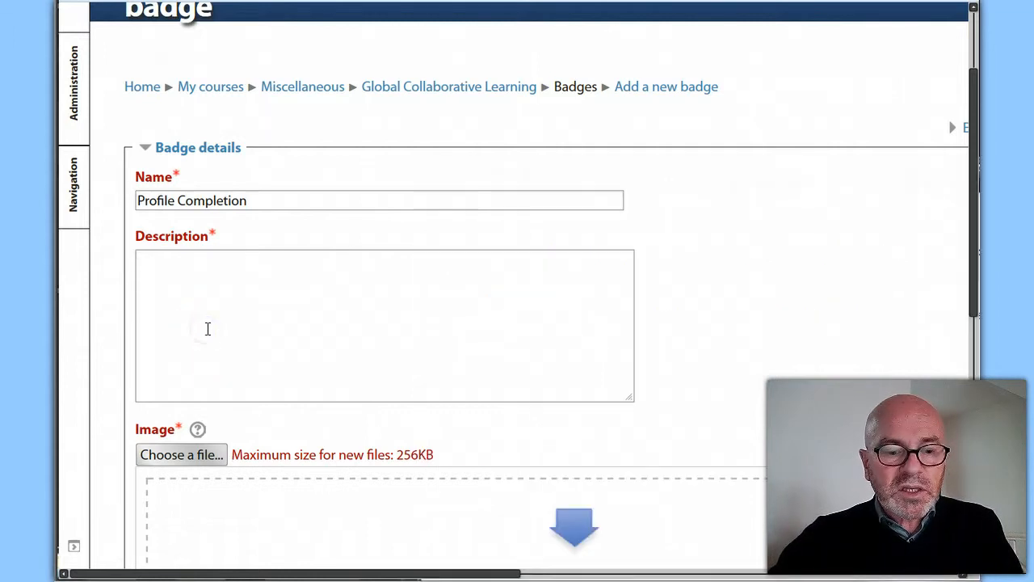
{"action": "key", "text": "ctrl+v"}
{"action": "left_click", "coordinate": [204, 328]}
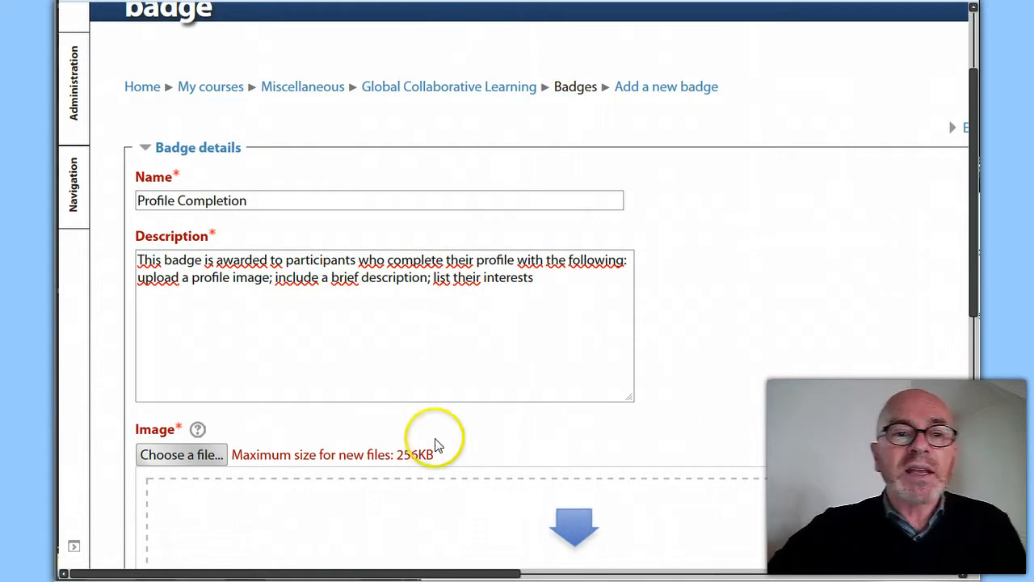
Add the compliance-180x180 image from the Badges folder in File Explorer as the badge image
{"action": "scroll", "coordinate": [449, 429], "scroll_direction": "down", "scroll_amount": 3}
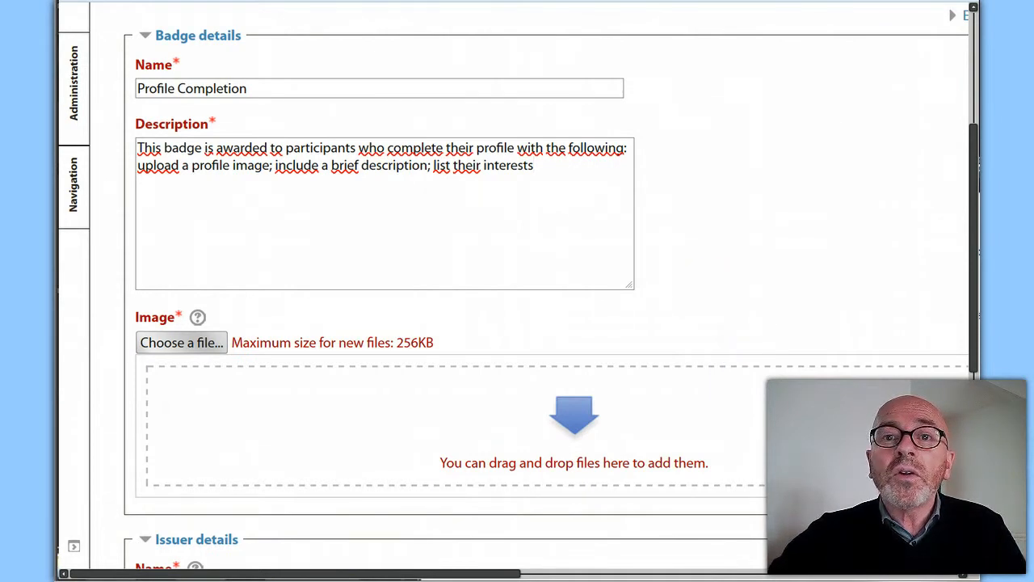
{"action": "key", "text": "ctrl+Tab"}
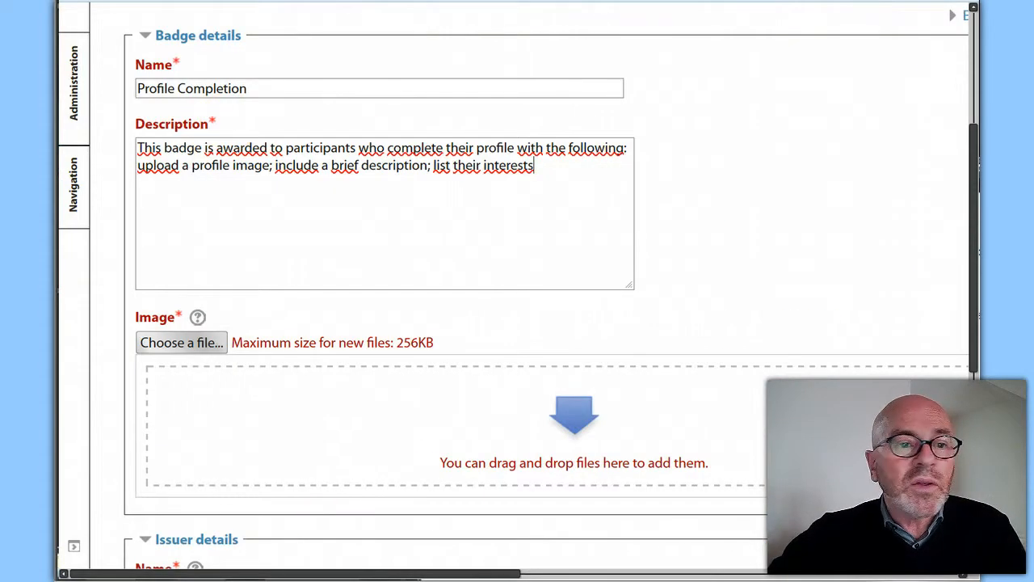
{"action": "key", "text": "alt+Tab"}
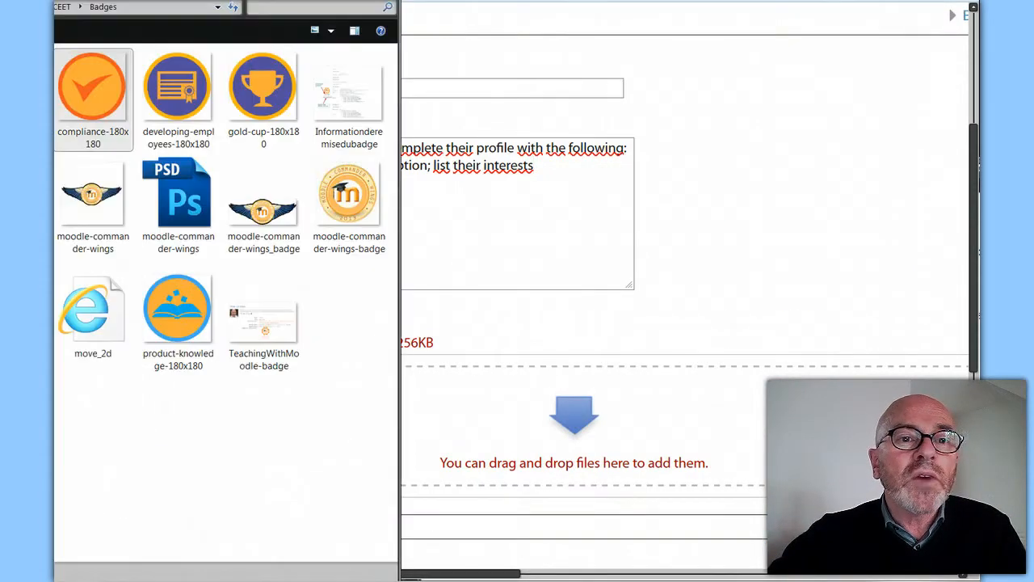
{"action": "left_click_drag", "start_coordinate": [94, 97], "coordinate": [554, 461]}
{"action": "left_click", "coordinate": [801, 279]}
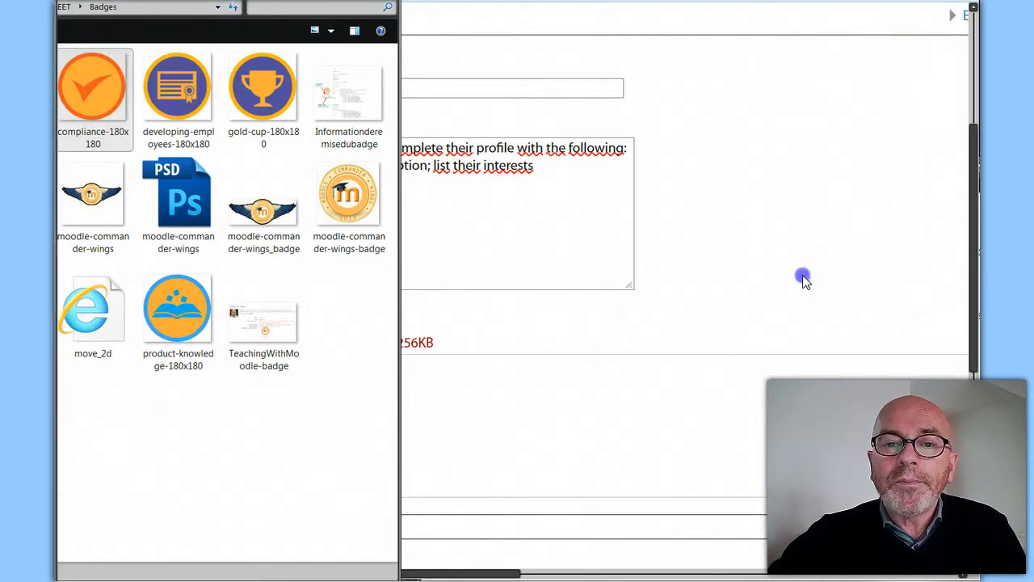
Replace the issuer name with "Global Projects Course"
{"action": "scroll", "coordinate": [788, 307], "scroll_direction": "down", "scroll_amount": 1}
{"action": "scroll", "coordinate": [789, 312], "scroll_direction": "down", "scroll_amount": 2}
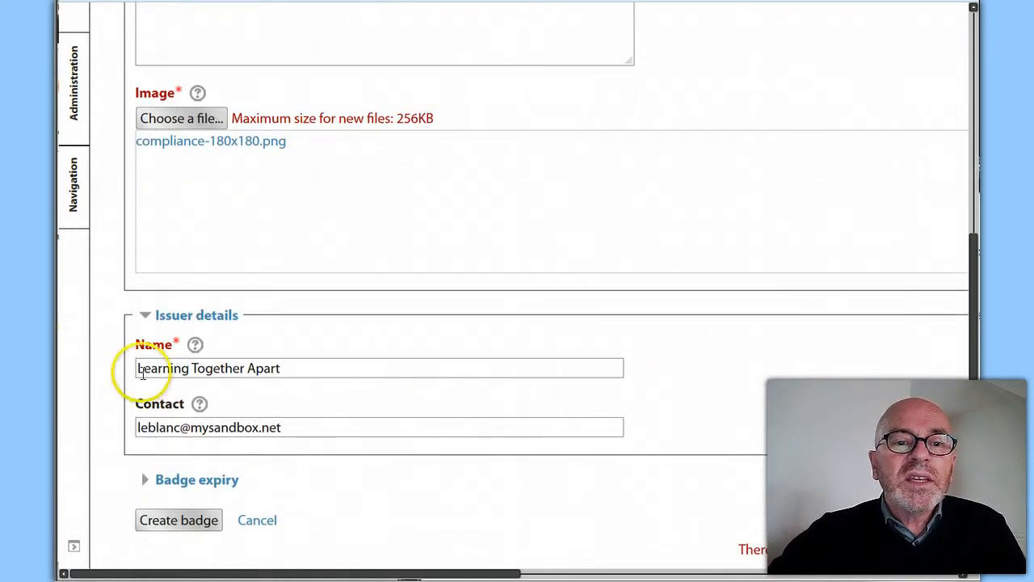
{"action": "left_click", "coordinate": [306, 369]}
{"action": "left_click_drag", "start_coordinate": [306, 369], "coordinate": [173, 409]}
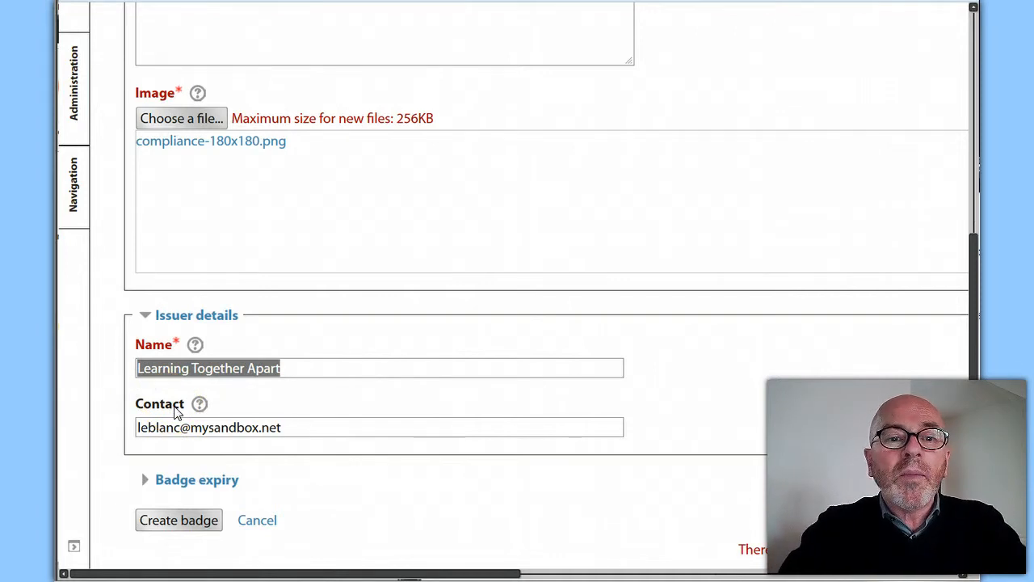
{"action": "type", "text": "Global Projects Course"}
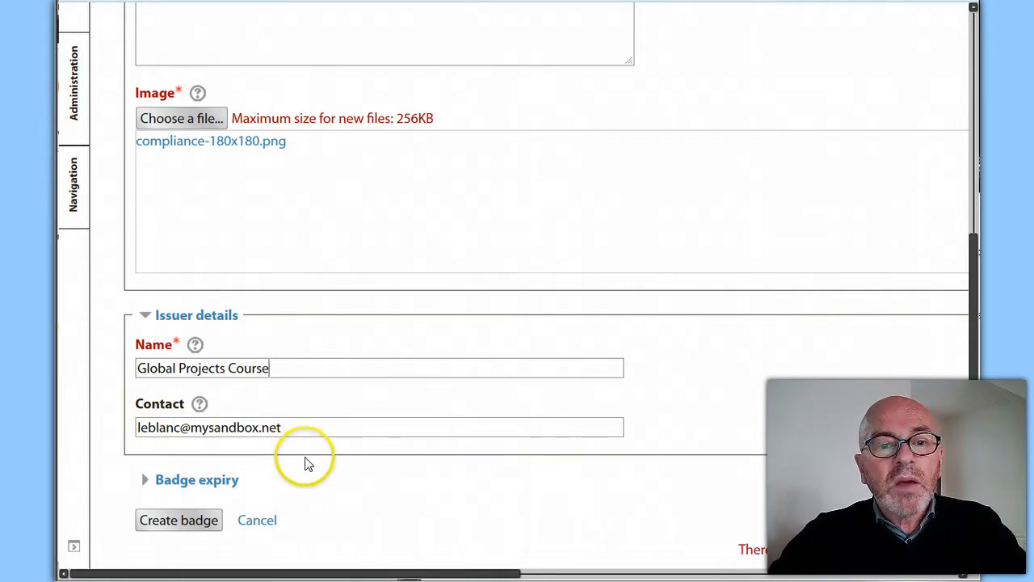
Expand the badge expiry options, leave the expiry date at Never, and create the badge
{"action": "scroll", "coordinate": [307, 458], "scroll_direction": "down", "scroll_amount": 3}
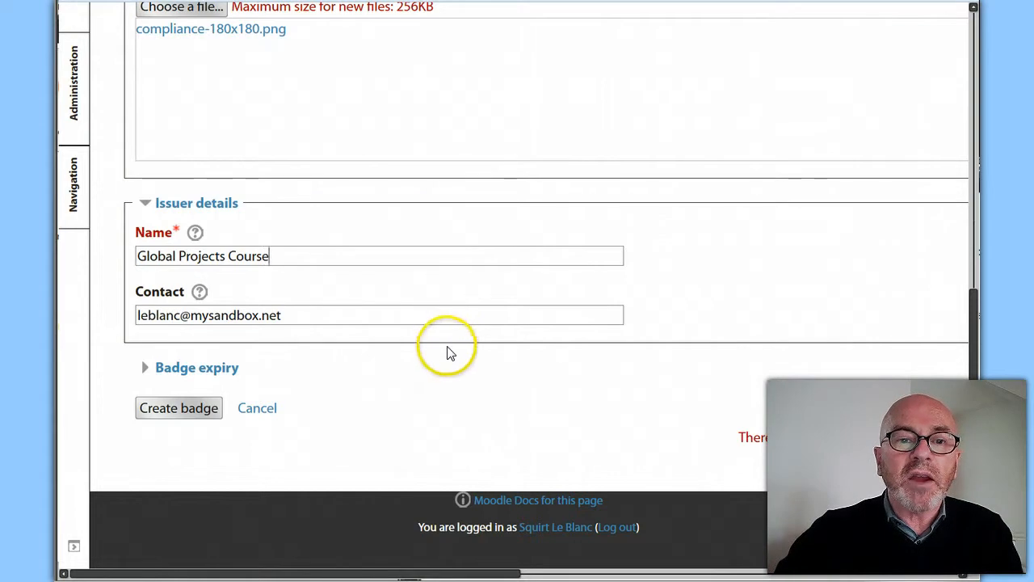
{"action": "left_click", "coordinate": [145, 372]}
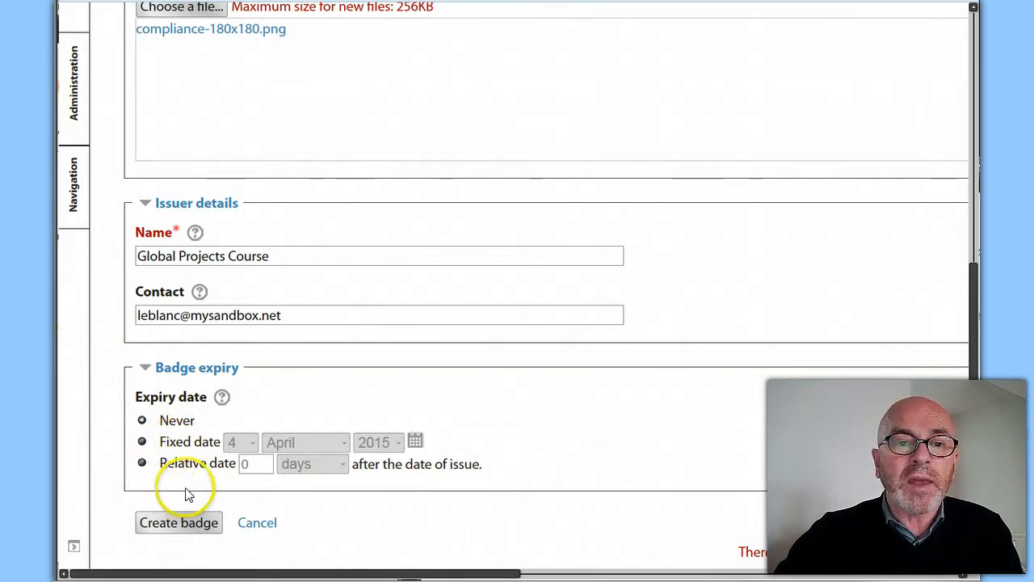
{"action": "scroll", "coordinate": [173, 489], "scroll_direction": "down", "scroll_amount": 3}
{"action": "left_click", "coordinate": [173, 411]}
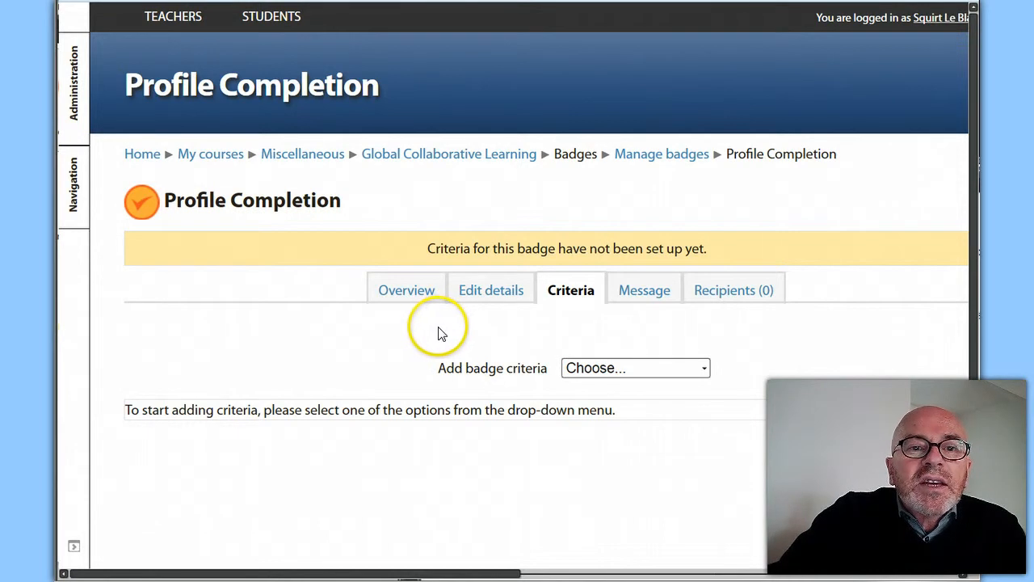
Review the new badge's overview and its editable details
{"action": "left_click", "coordinate": [404, 297]}
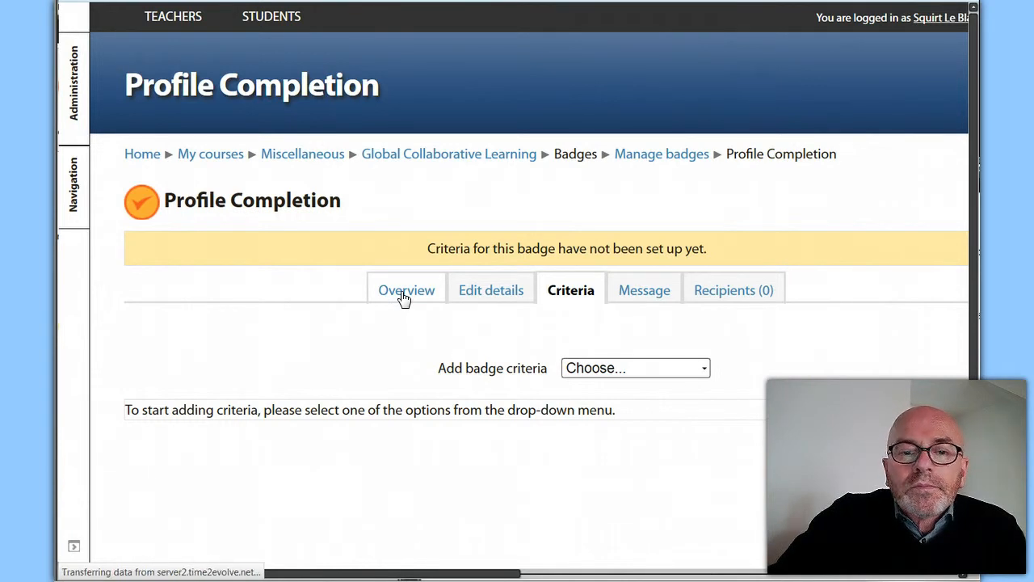
{"action": "scroll", "coordinate": [486, 365], "scroll_direction": "down", "scroll_amount": 3}
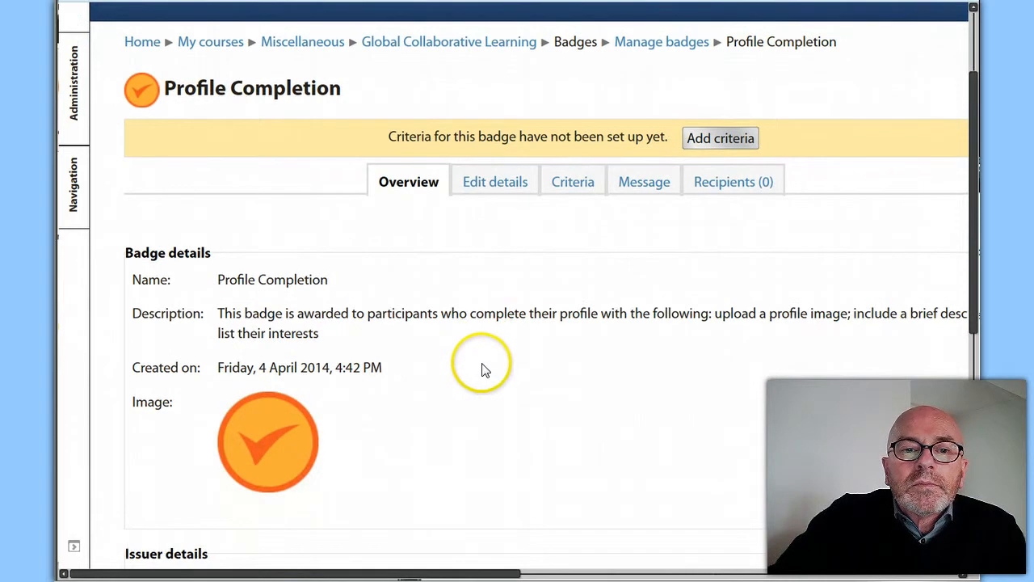
{"action": "scroll", "coordinate": [484, 368], "scroll_direction": "down", "scroll_amount": 3}
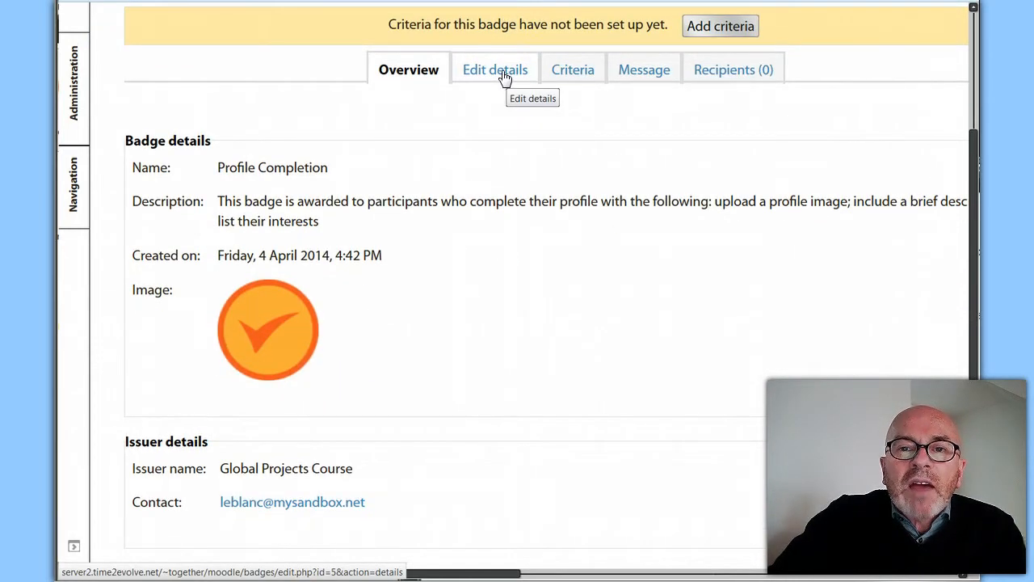
{"action": "left_click", "coordinate": [501, 71]}
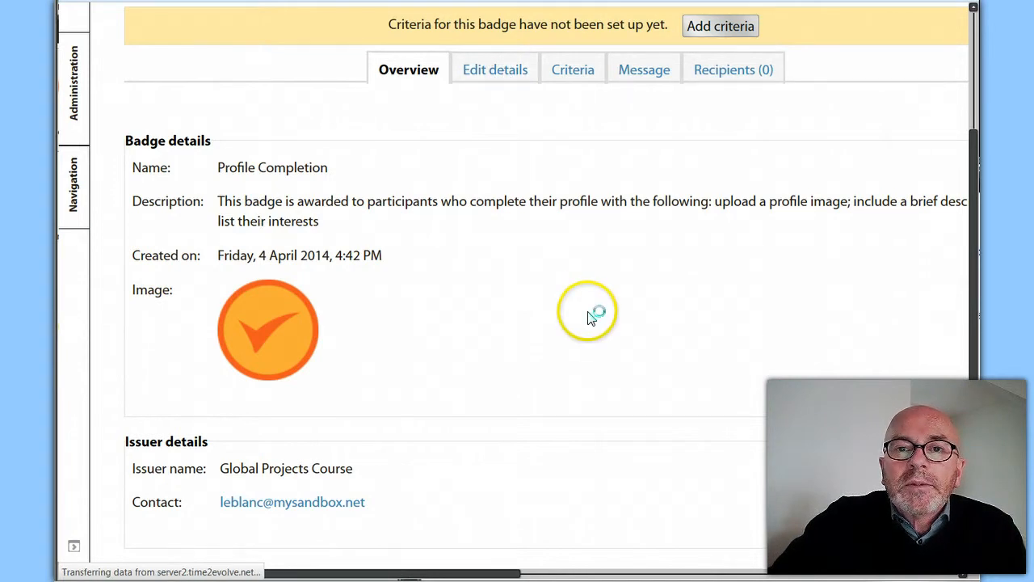
{"action": "scroll", "coordinate": [440, 283], "scroll_direction": "down", "scroll_amount": 5}
{"action": "scroll", "coordinate": [307, 420], "scroll_direction": "down", "scroll_amount": 3}
{"action": "scroll", "coordinate": [315, 404], "scroll_direction": "up", "scroll_amount": 6}
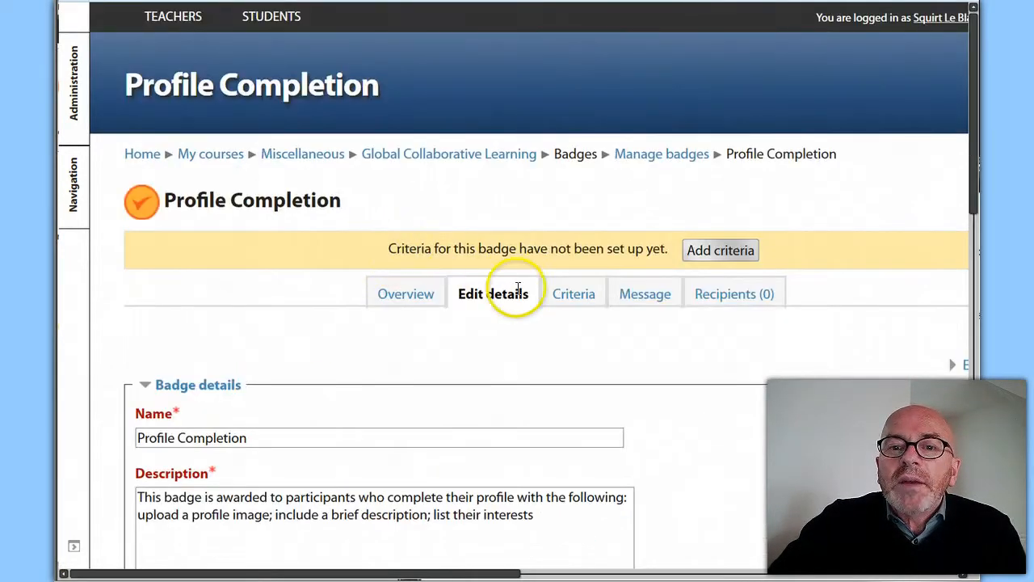
Open the badge's criteria and add the "Manual issue by role" criterion
{"action": "left_click", "coordinate": [566, 296]}
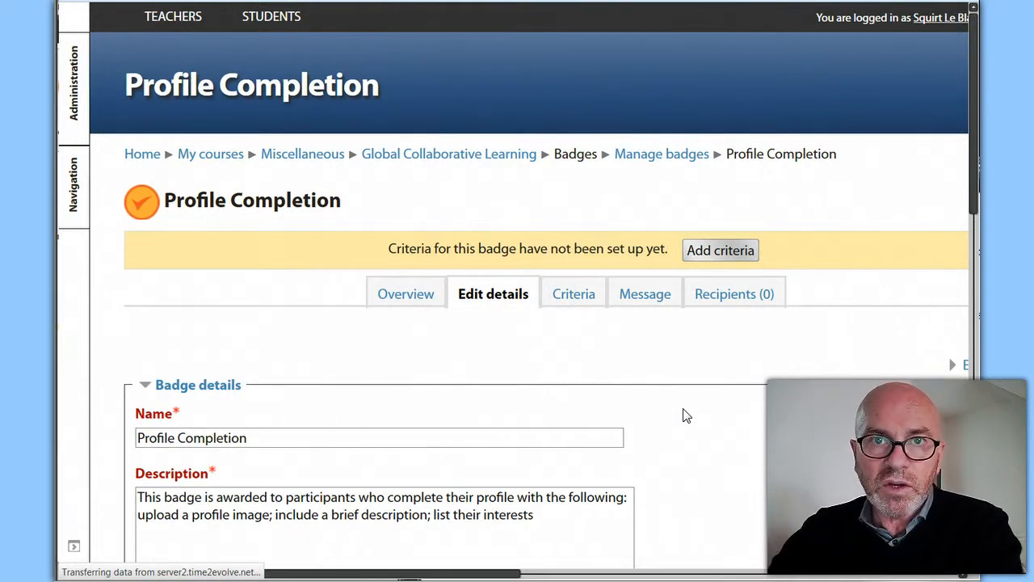
{"action": "left_click", "coordinate": [671, 368]}
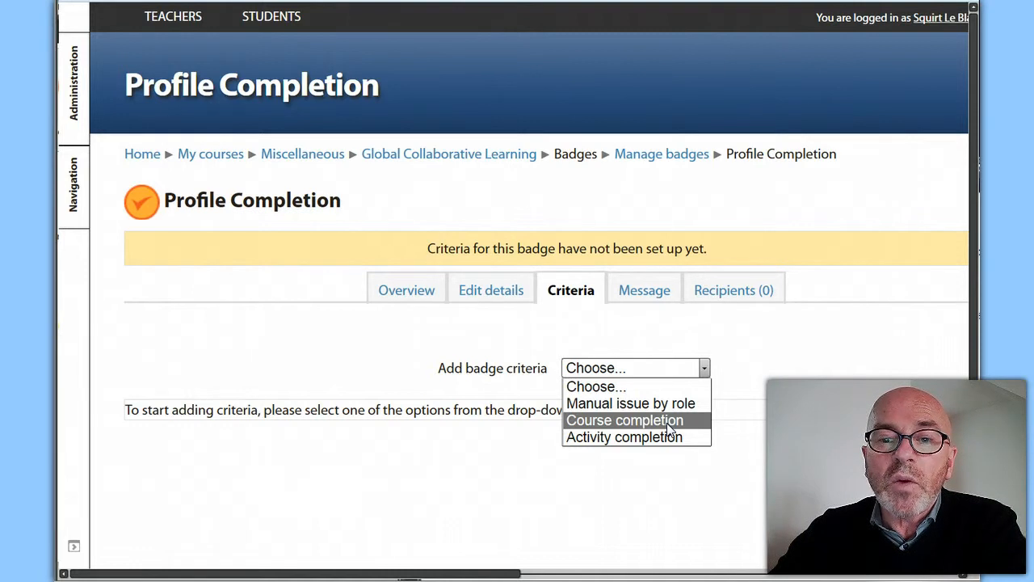
{"action": "left_click", "coordinate": [651, 426]}
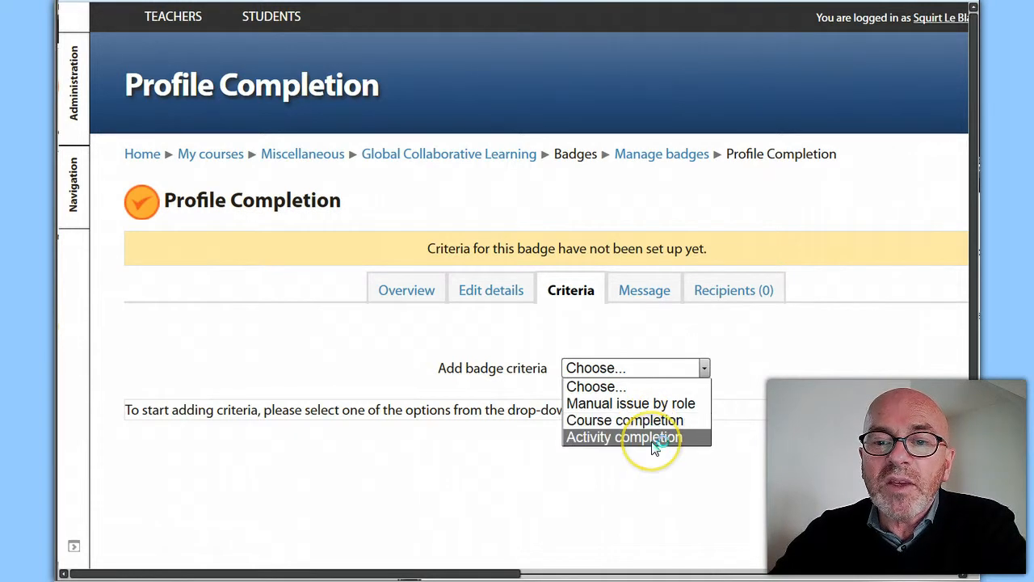
{"action": "left_click", "coordinate": [751, 440]}
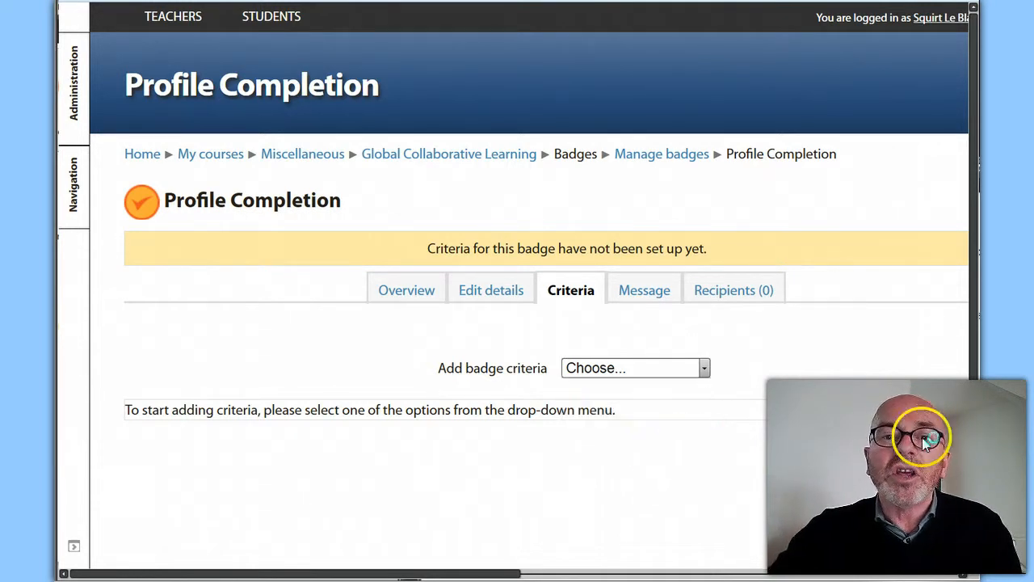
{"action": "left_click", "coordinate": [705, 369]}
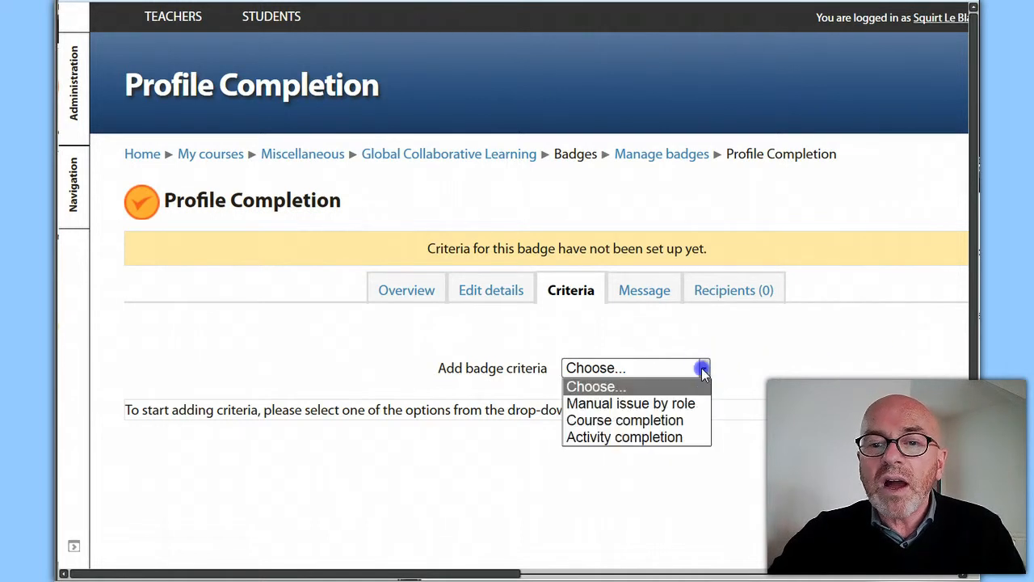
{"action": "left_click", "coordinate": [677, 404]}
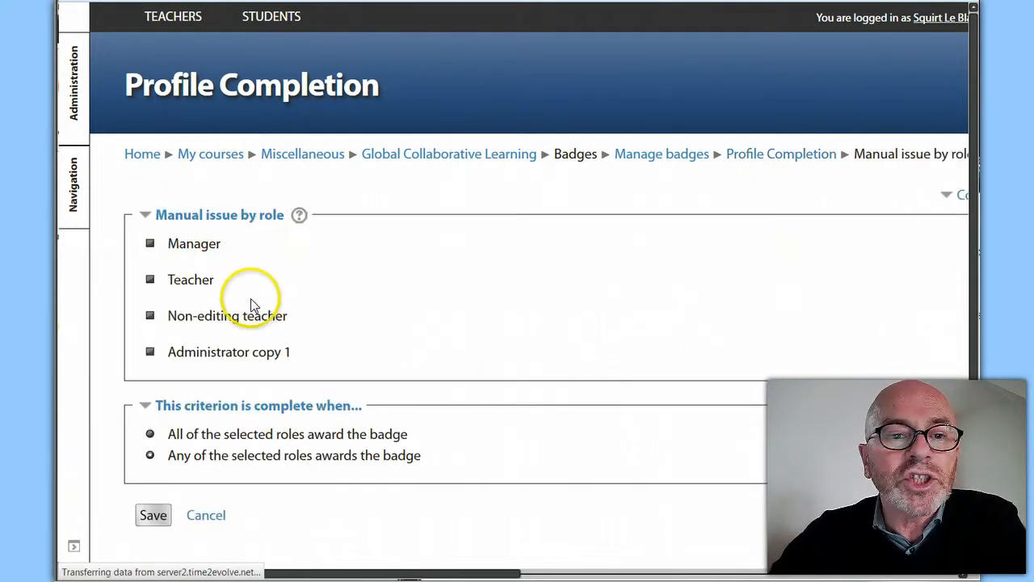
Let the Teacher and Non-editing teacher roles award the badge, keep "Any of the selected roles awards the badge", and save the criterion
{"action": "left_click", "coordinate": [149, 279]}
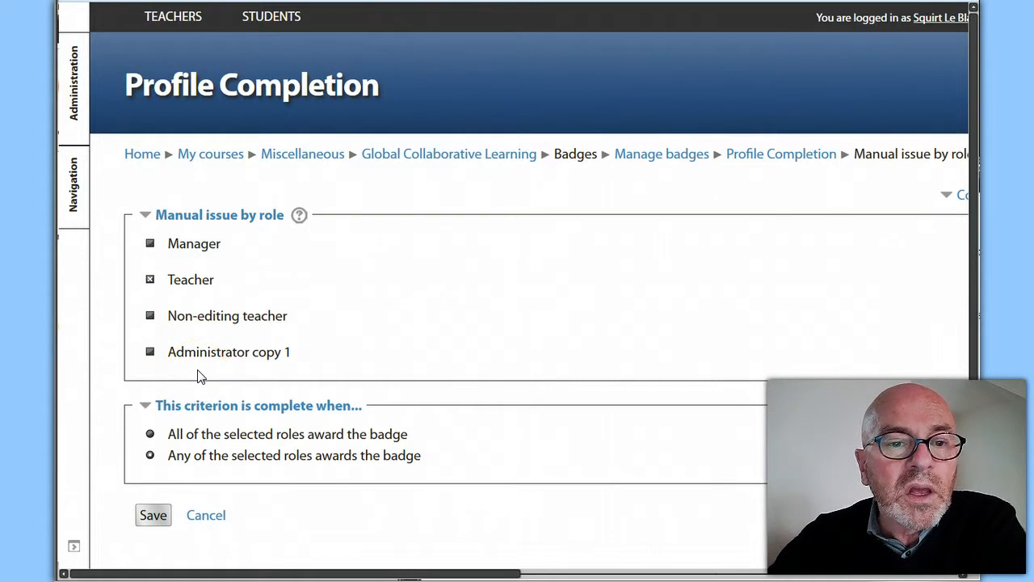
{"action": "left_click", "coordinate": [149, 318]}
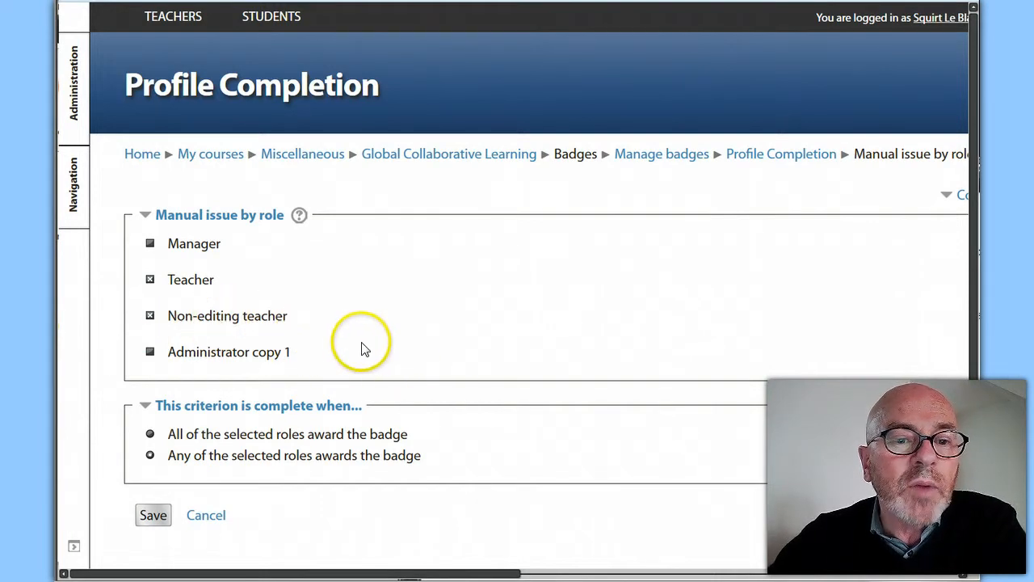
{"action": "scroll", "coordinate": [356, 350], "scroll_direction": "down", "scroll_amount": 3}
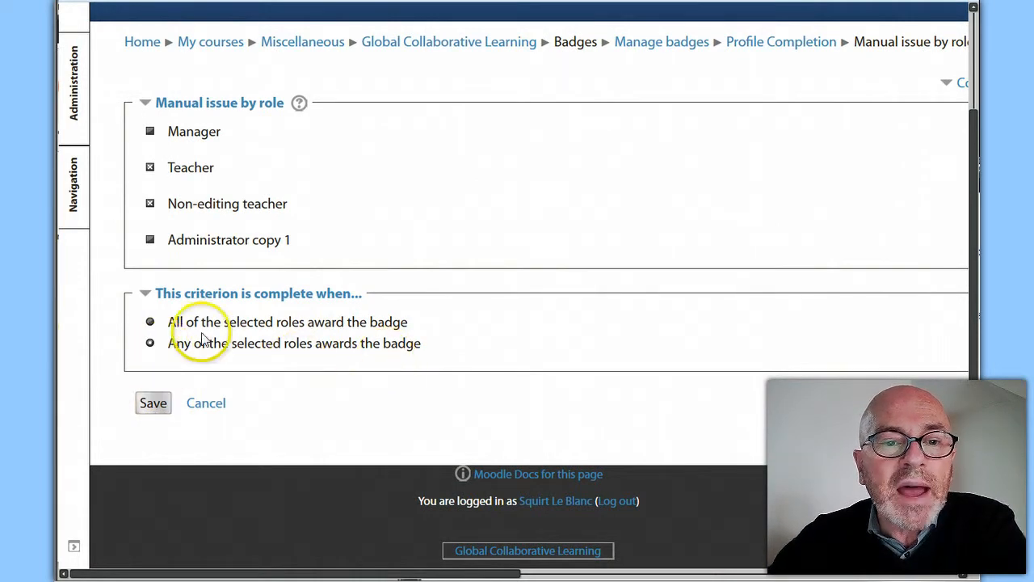
{"action": "left_click", "coordinate": [154, 404]}
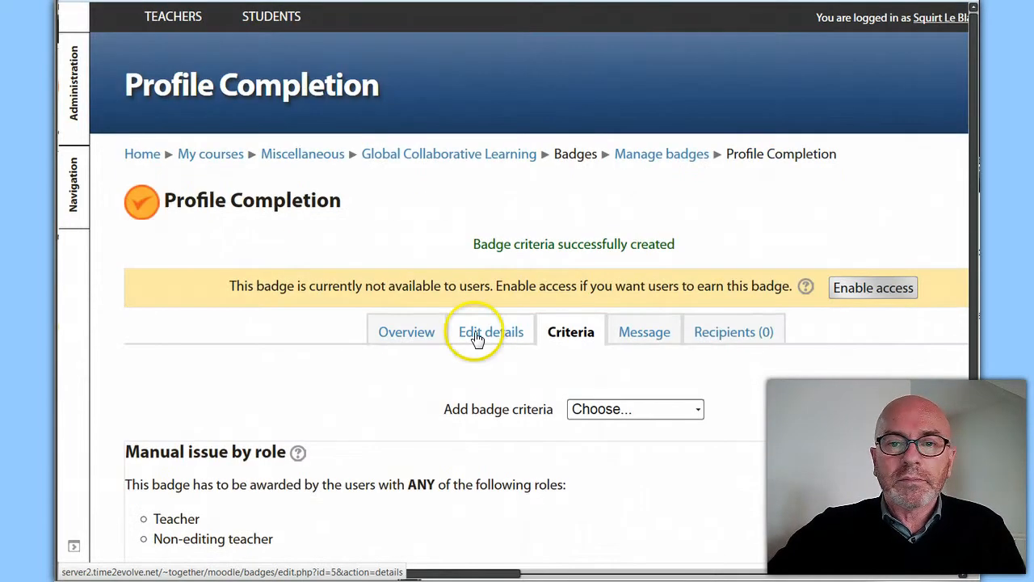
Examine the badge's message subject and body, the attachment option, and the choices for notifying the badge creator
{"action": "left_click", "coordinate": [642, 338]}
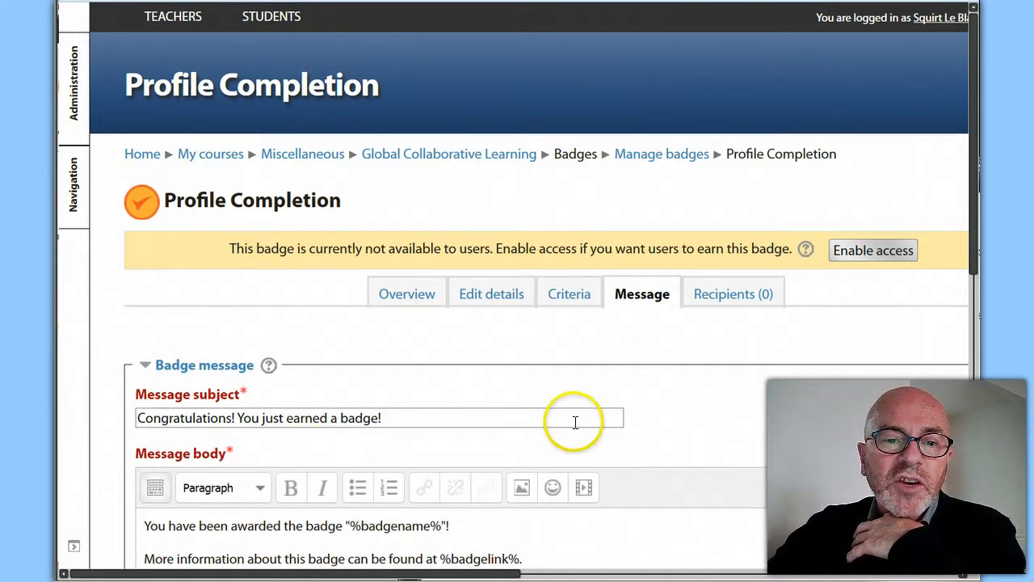
{"action": "scroll", "coordinate": [561, 424], "scroll_direction": "down", "scroll_amount": 3}
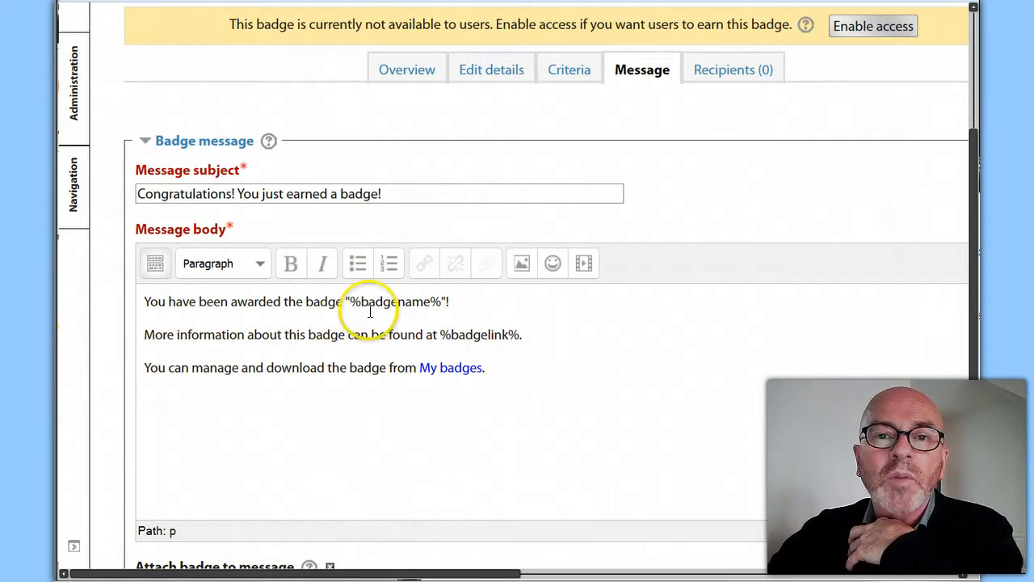
{"action": "scroll", "coordinate": [370, 312], "scroll_direction": "up", "scroll_amount": 2}
{"action": "scroll", "coordinate": [354, 230], "scroll_direction": "down", "scroll_amount": 2}
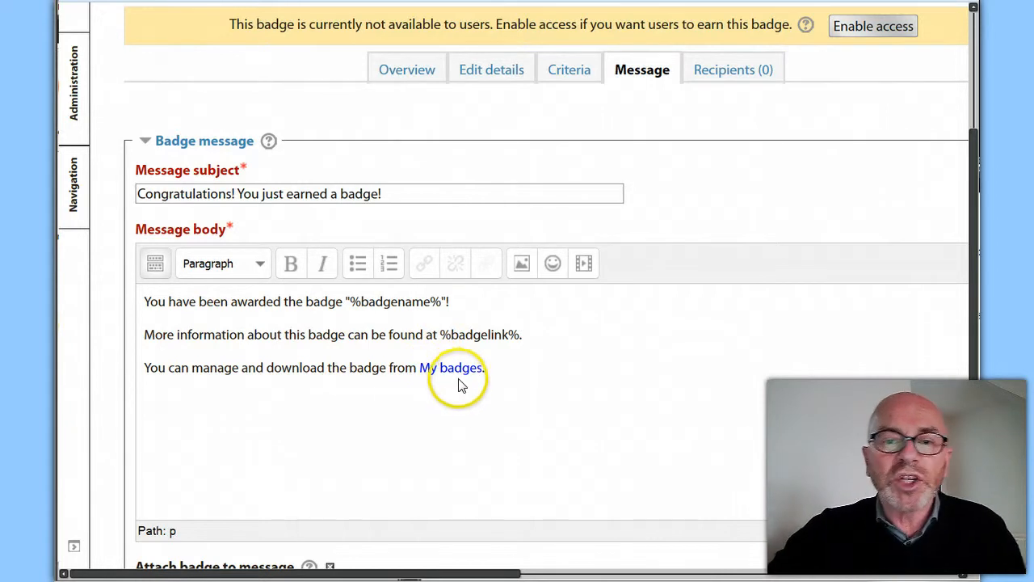
{"action": "scroll", "coordinate": [566, 396], "scroll_direction": "down", "scroll_amount": 2}
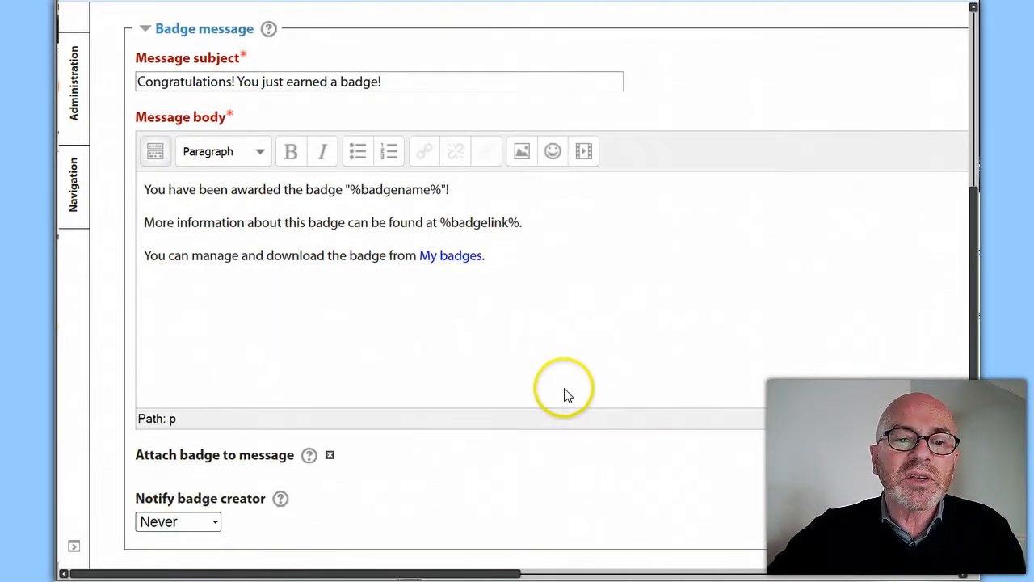
{"action": "scroll", "coordinate": [563, 394], "scroll_direction": "down", "scroll_amount": 2}
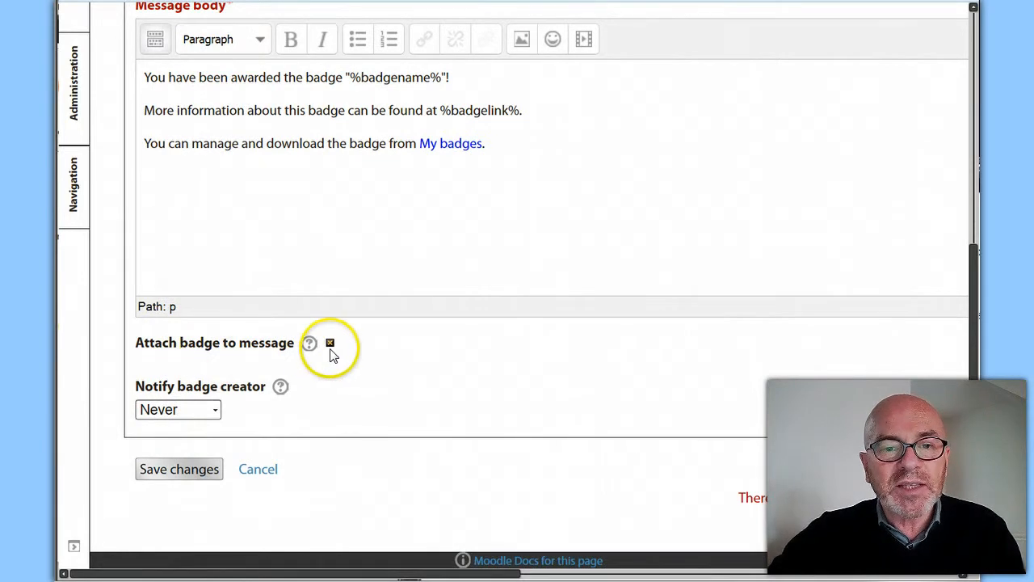
{"action": "left_click", "coordinate": [215, 410]}
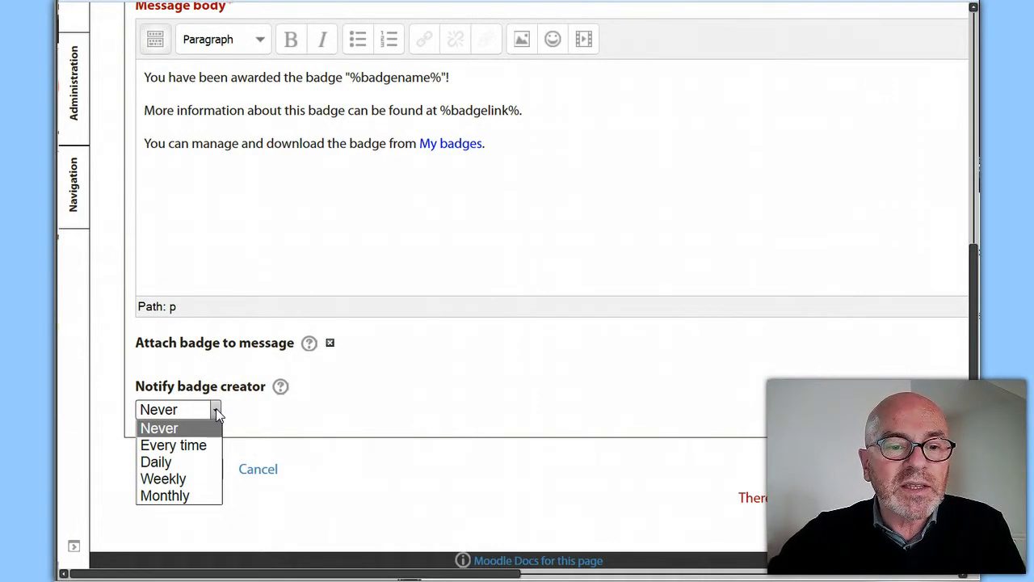
{"action": "left_click", "coordinate": [261, 416]}
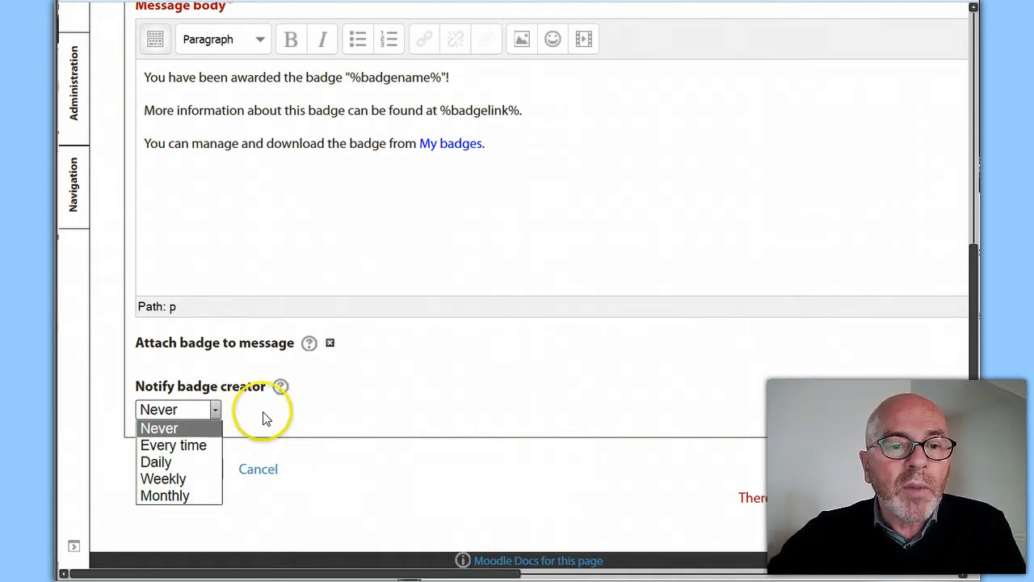
{"action": "left_click", "coordinate": [736, 280]}
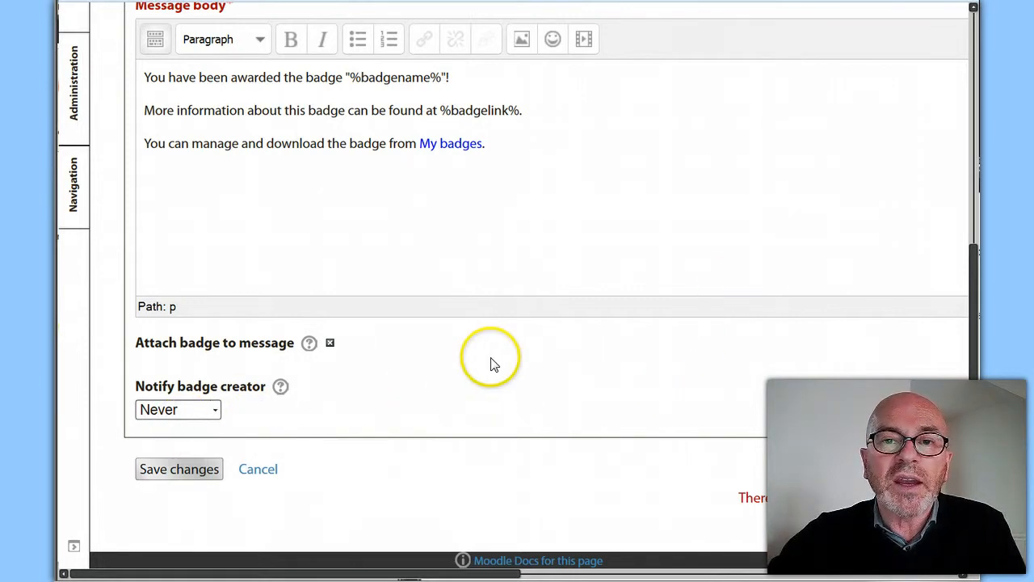
Save the badge message with the badge attached and the badge creator notification left at Never
{"action": "scroll", "coordinate": [491, 362], "scroll_direction": "up", "scroll_amount": 3}
{"action": "scroll", "coordinate": [491, 358], "scroll_direction": "down", "scroll_amount": 2}
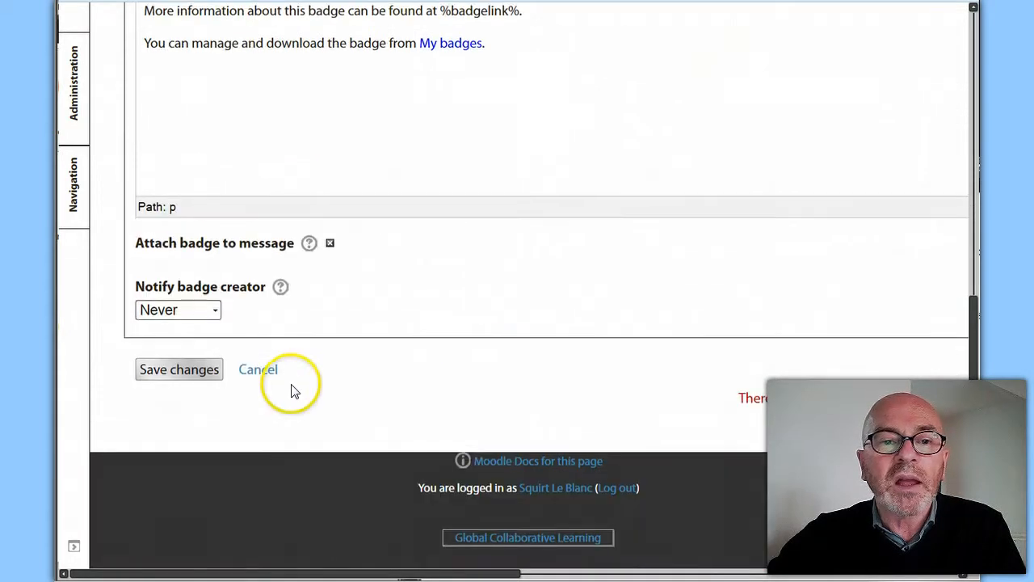
{"action": "scroll", "coordinate": [377, 339], "scroll_direction": "up", "scroll_amount": 4}
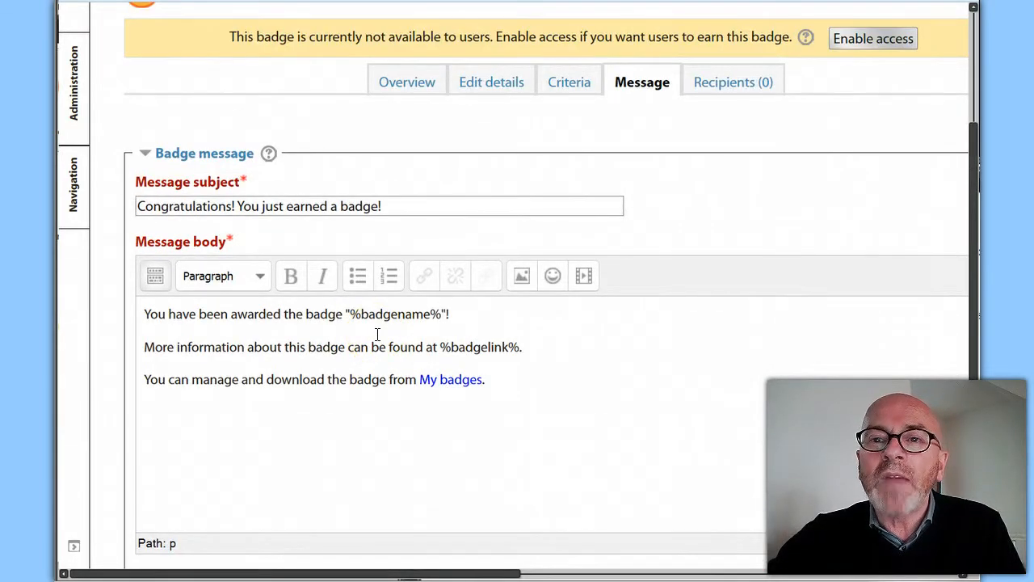
{"action": "scroll", "coordinate": [377, 331], "scroll_direction": "down", "scroll_amount": 4}
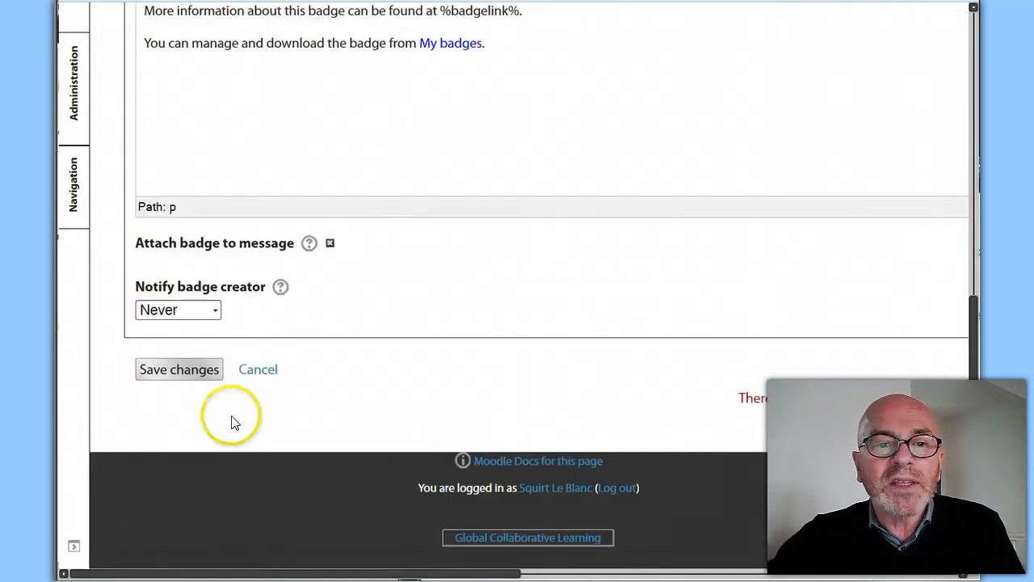
{"action": "left_click", "coordinate": [203, 371]}
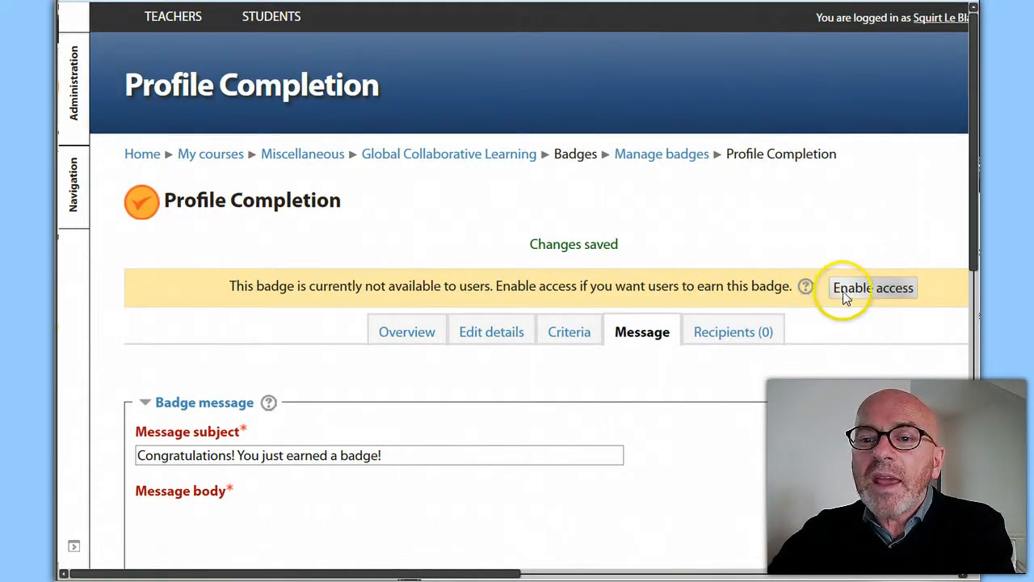
Enable user access to the Profile Completion badge and confirm the change
{"action": "scroll", "coordinate": [781, 299], "scroll_direction": "down", "scroll_amount": 1}
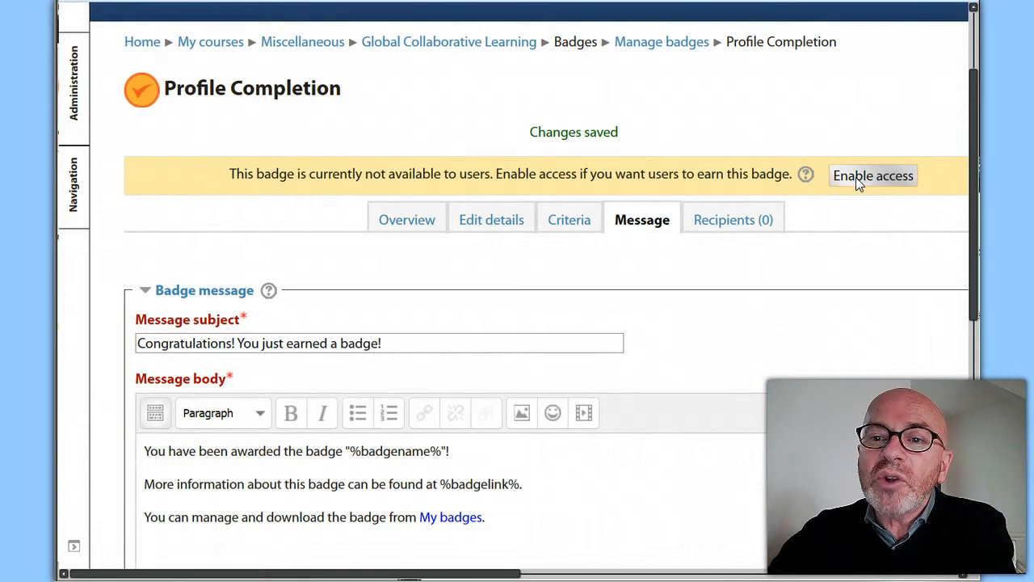
{"action": "left_click", "coordinate": [774, 233]}
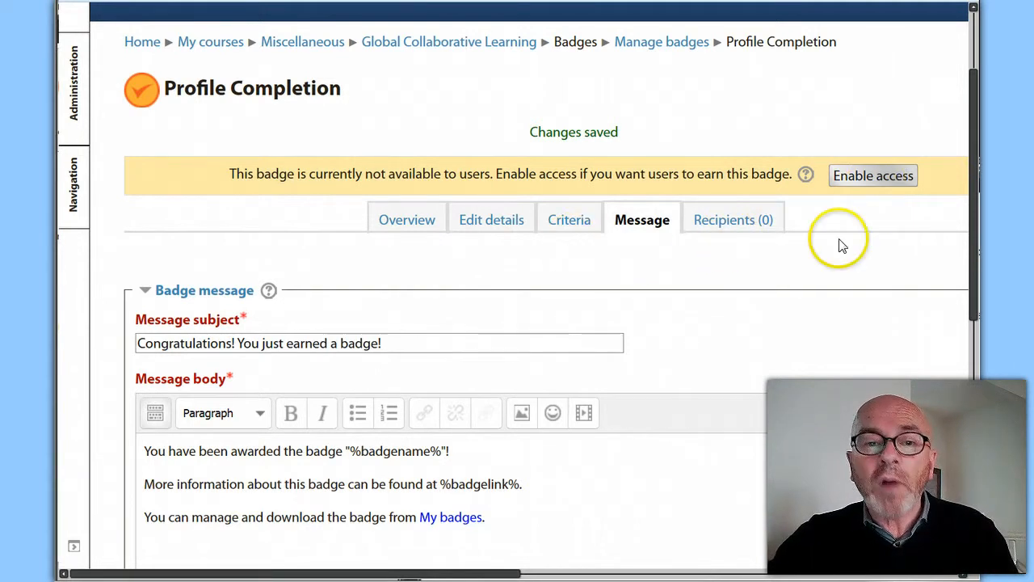
{"action": "left_click", "coordinate": [866, 174]}
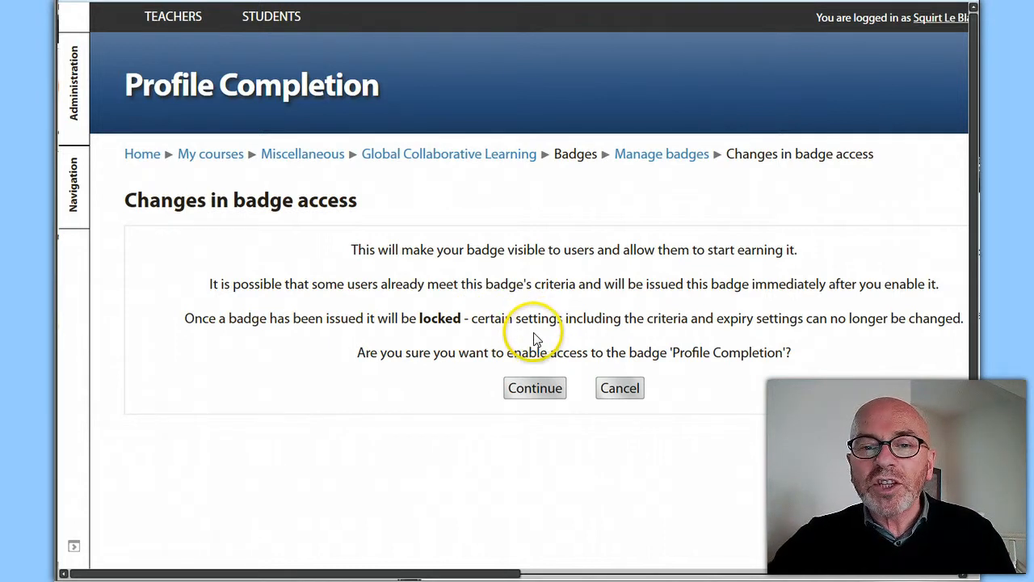
{"action": "left_click", "coordinate": [540, 390]}
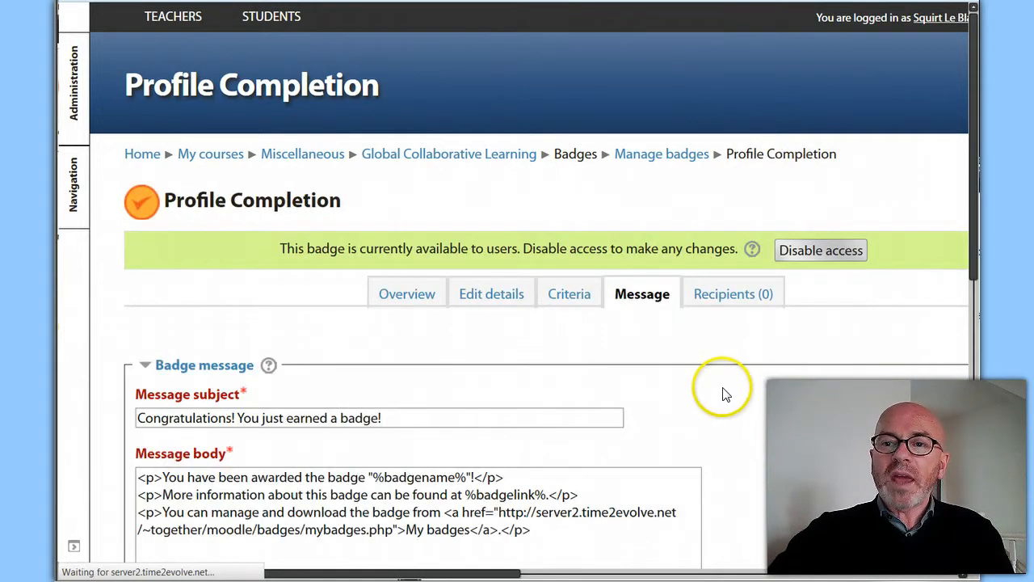
Start awarding the badge from its recipients page, using the Teacher role
{"action": "scroll", "coordinate": [722, 396], "scroll_direction": "down", "scroll_amount": 2}
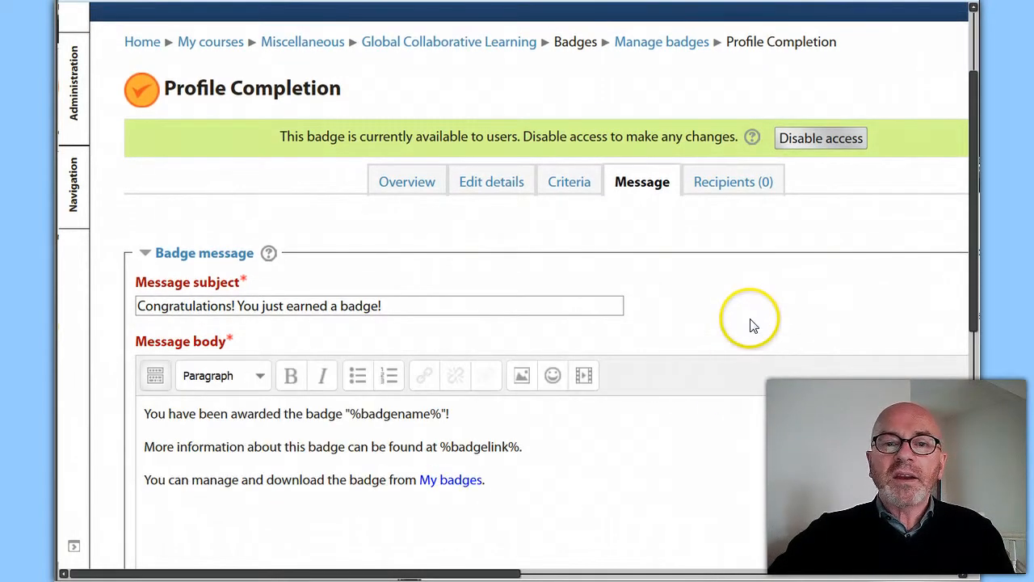
{"action": "left_click", "coordinate": [740, 186]}
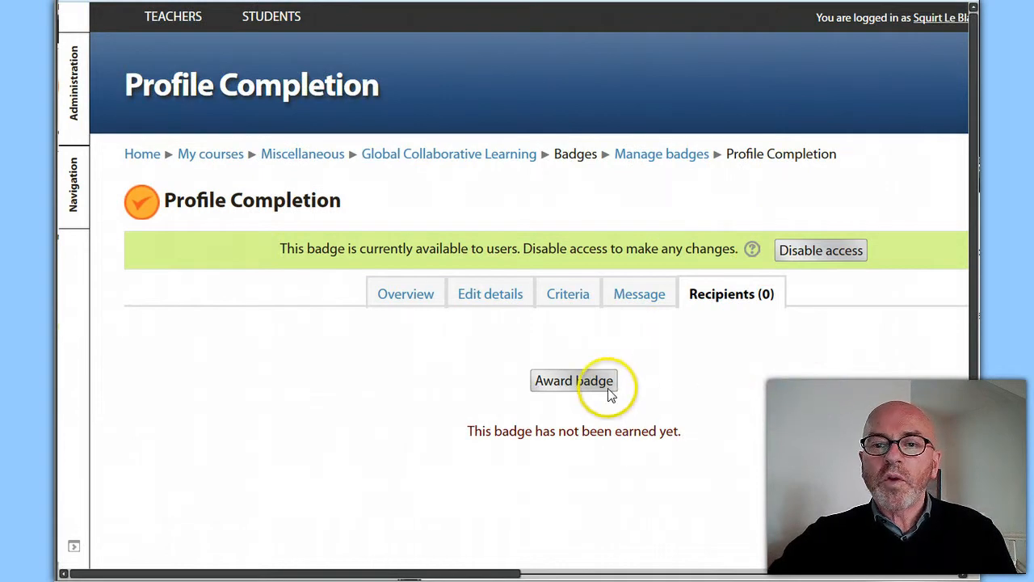
{"action": "left_click", "coordinate": [573, 381]}
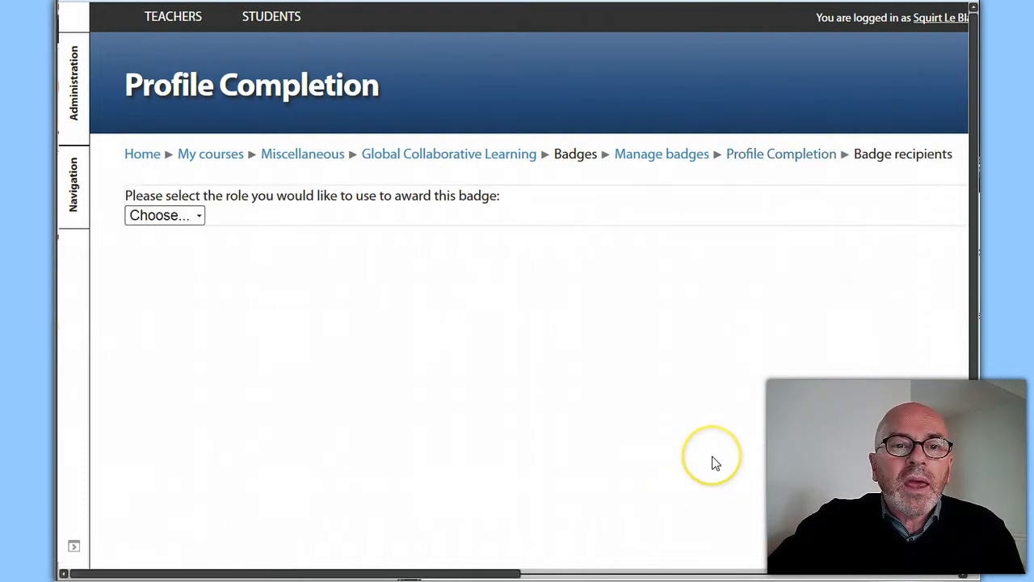
{"action": "left_click", "coordinate": [194, 215]}
{"action": "left_click", "coordinate": [180, 251]}
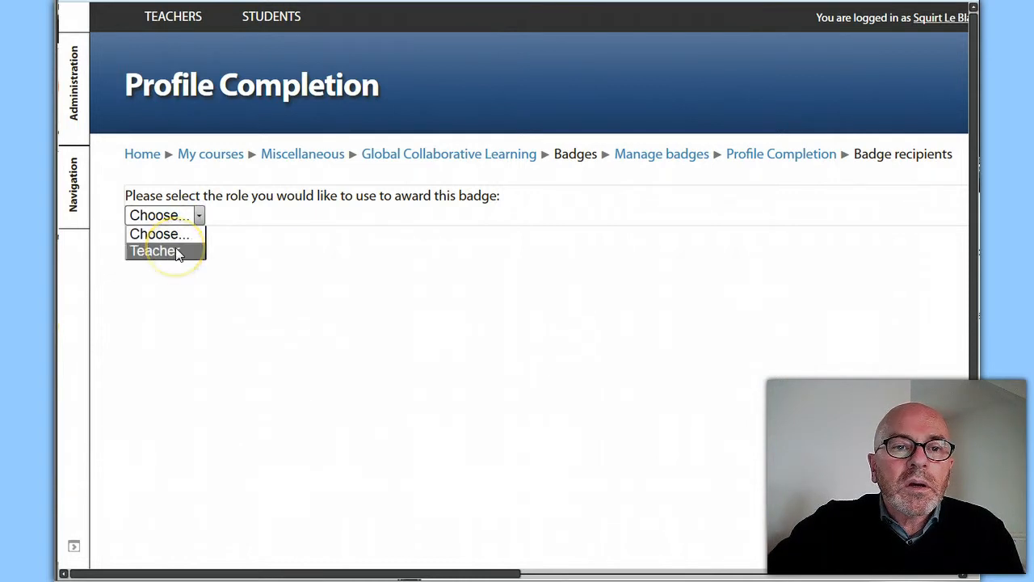
{"action": "left_click", "coordinate": [338, 248]}
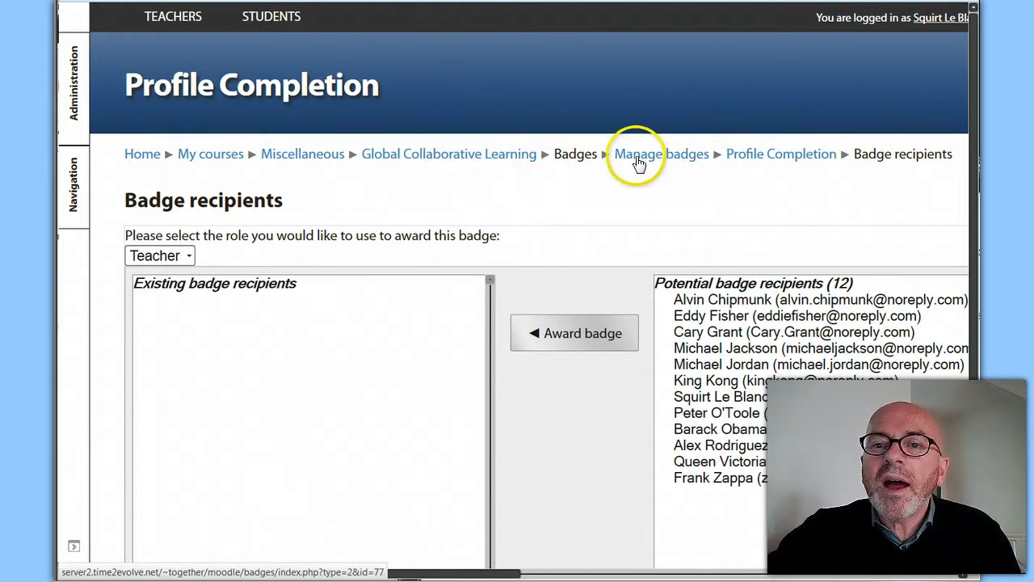
Open the Global Collaborative Learning course in a separate tab and go to its participants list
{"action": "right_click", "coordinate": [407, 156]}
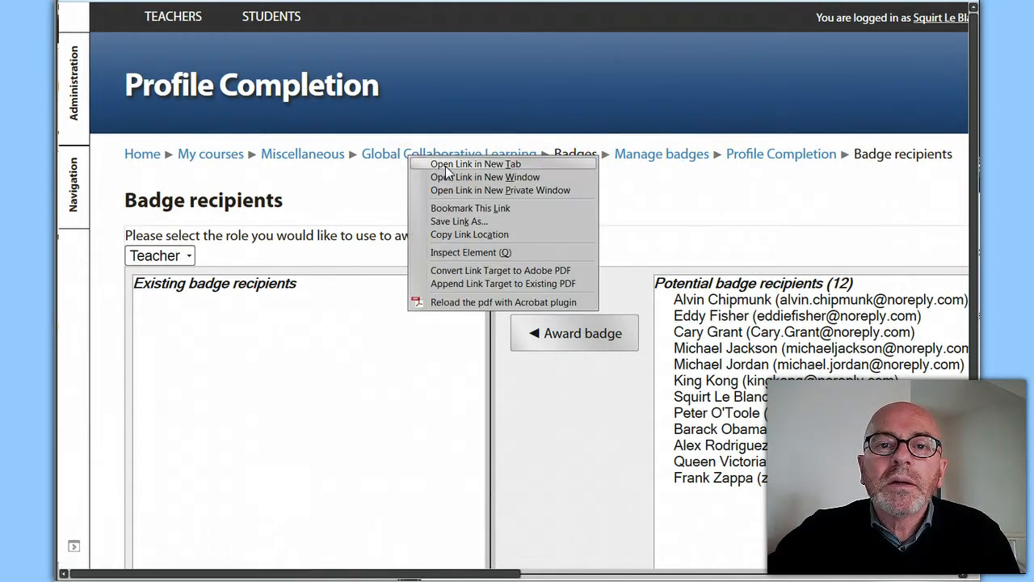
{"action": "left_click", "coordinate": [444, 164]}
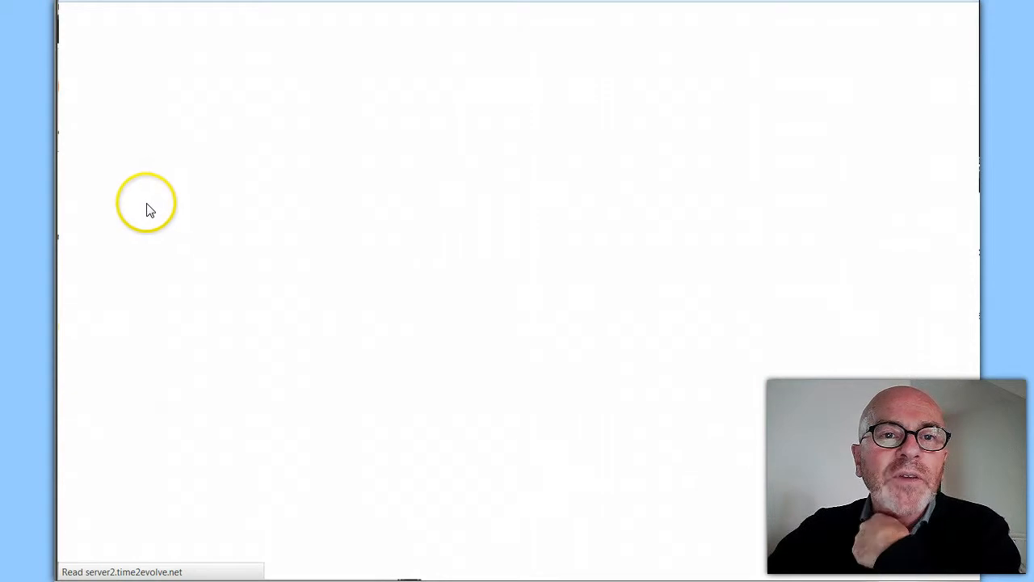
{"action": "left_click", "coordinate": [72, 113]}
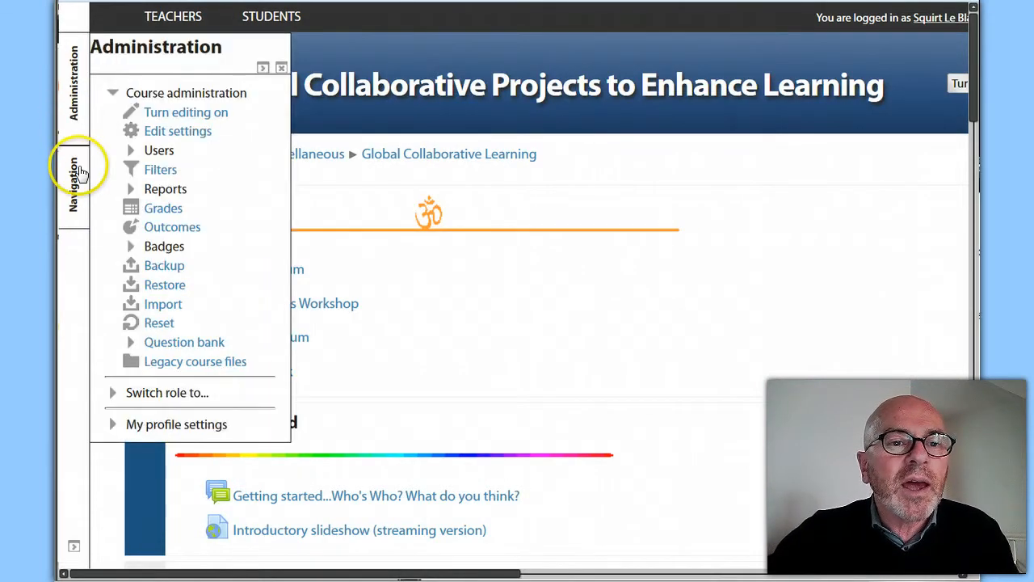
{"action": "left_click", "coordinate": [75, 172]}
{"action": "left_click", "coordinate": [198, 253]}
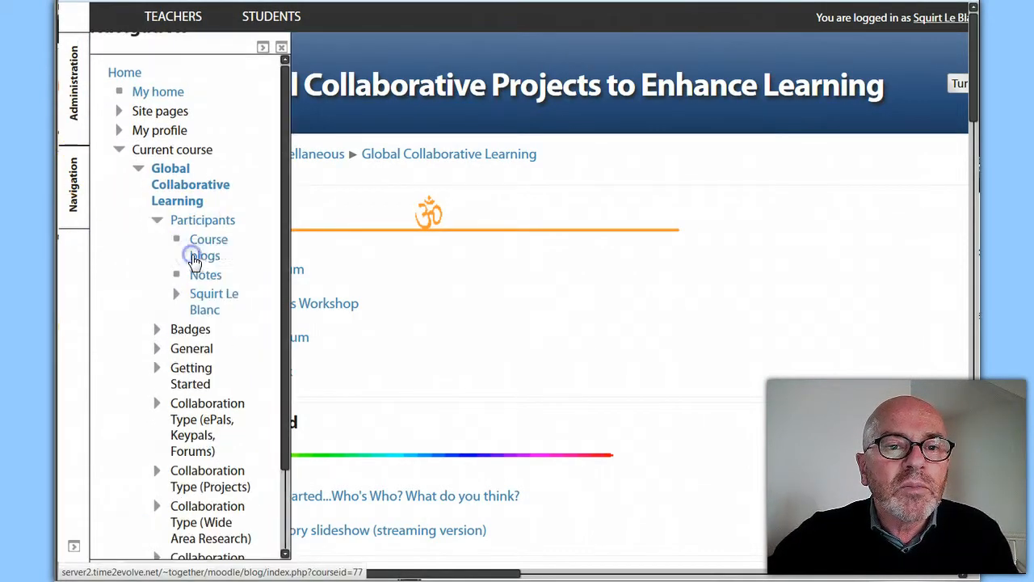
{"action": "left_click", "coordinate": [222, 229]}
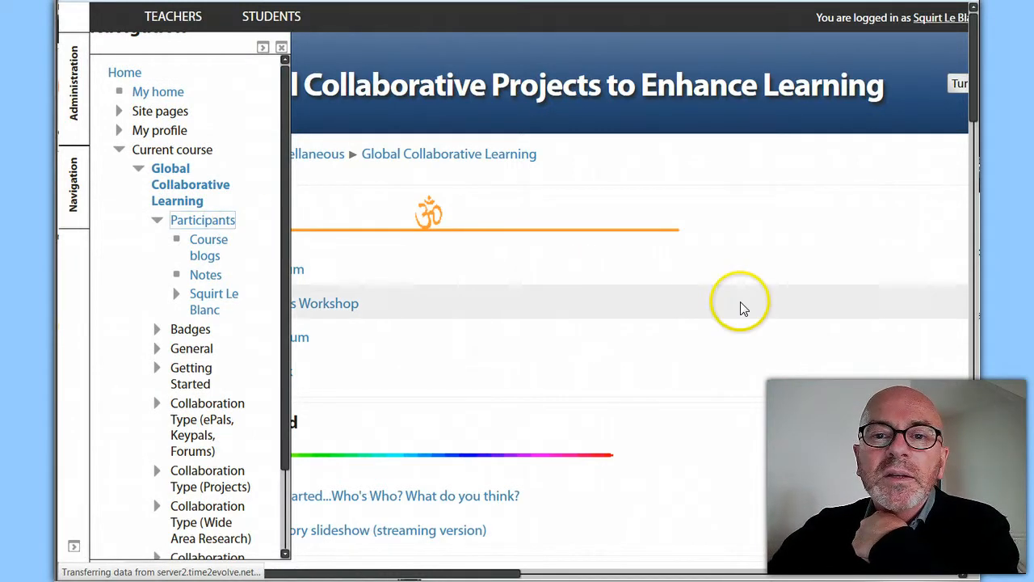
{"action": "scroll", "coordinate": [593, 358], "scroll_direction": "down", "scroll_amount": 3}
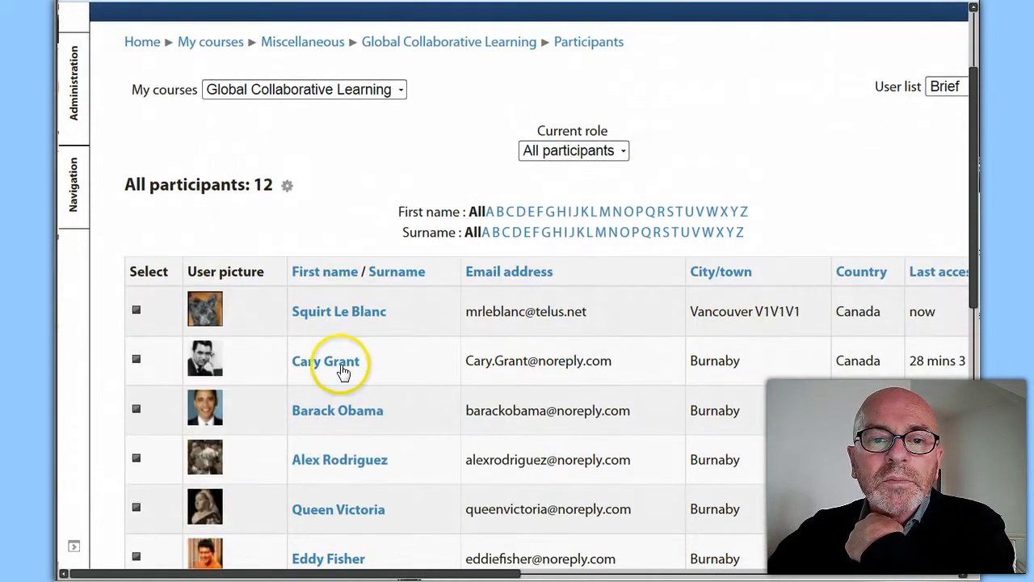
{"action": "left_click", "coordinate": [343, 366]}
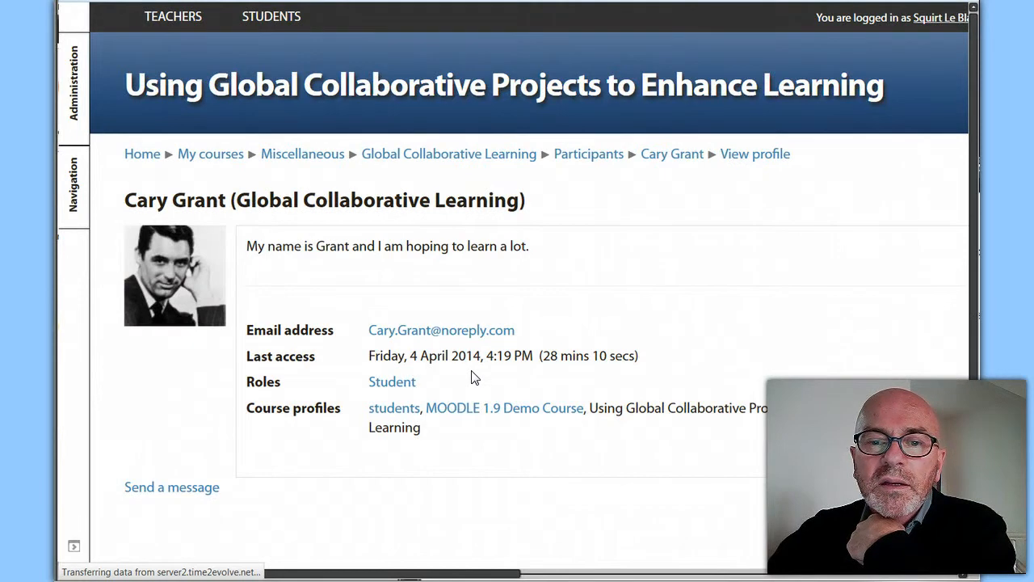
{"action": "scroll", "coordinate": [443, 439], "scroll_direction": "down", "scroll_amount": 3}
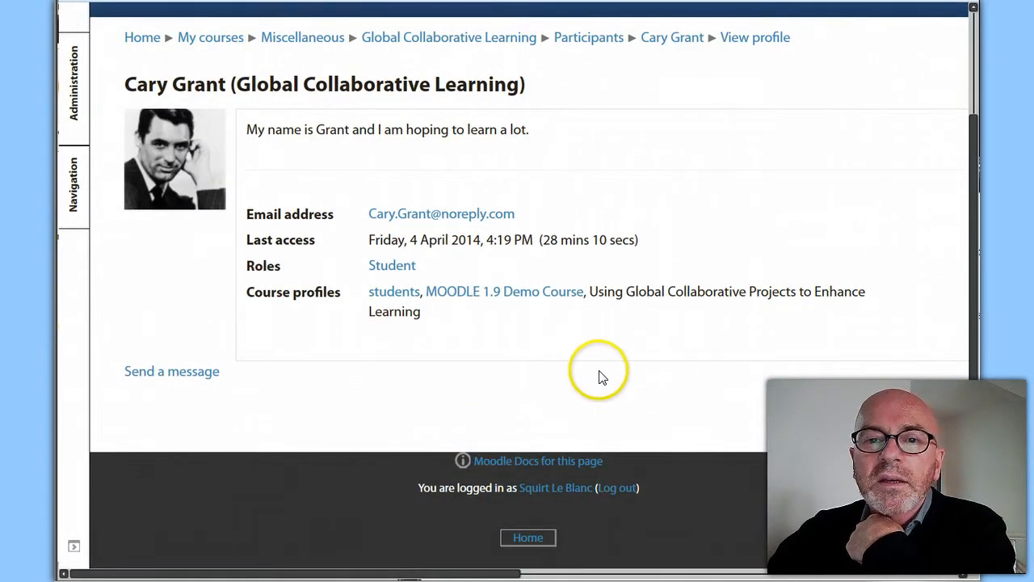
{"action": "scroll", "coordinate": [604, 380], "scroll_direction": "up", "scroll_amount": 3}
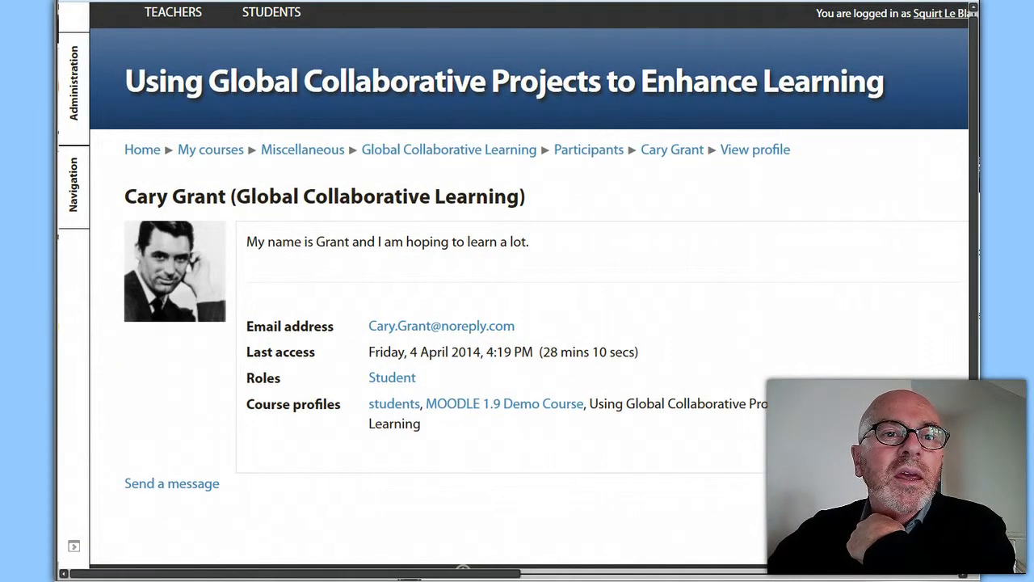
{"action": "left_click", "coordinate": [74, 1]}
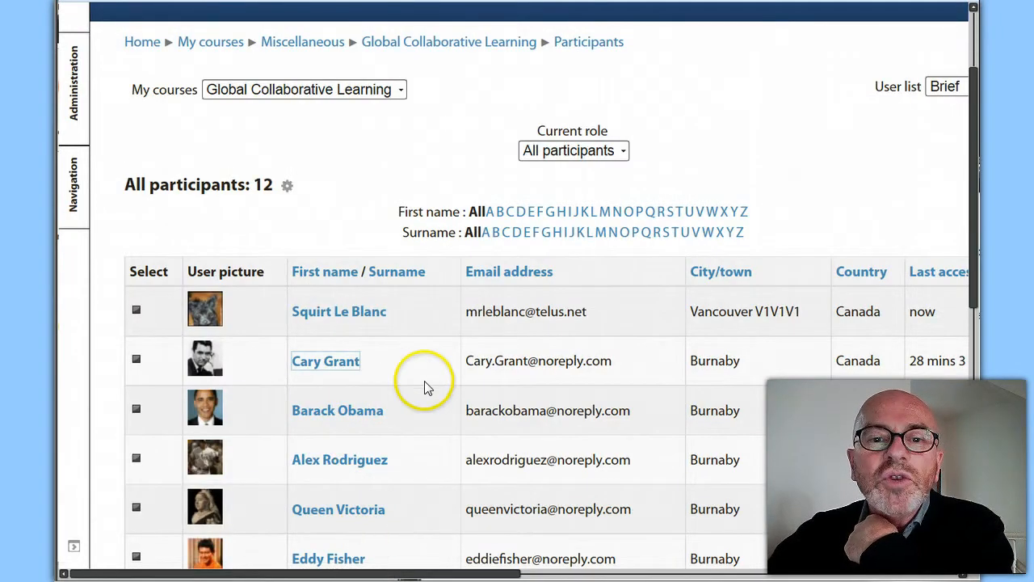
{"action": "left_click", "coordinate": [341, 517]}
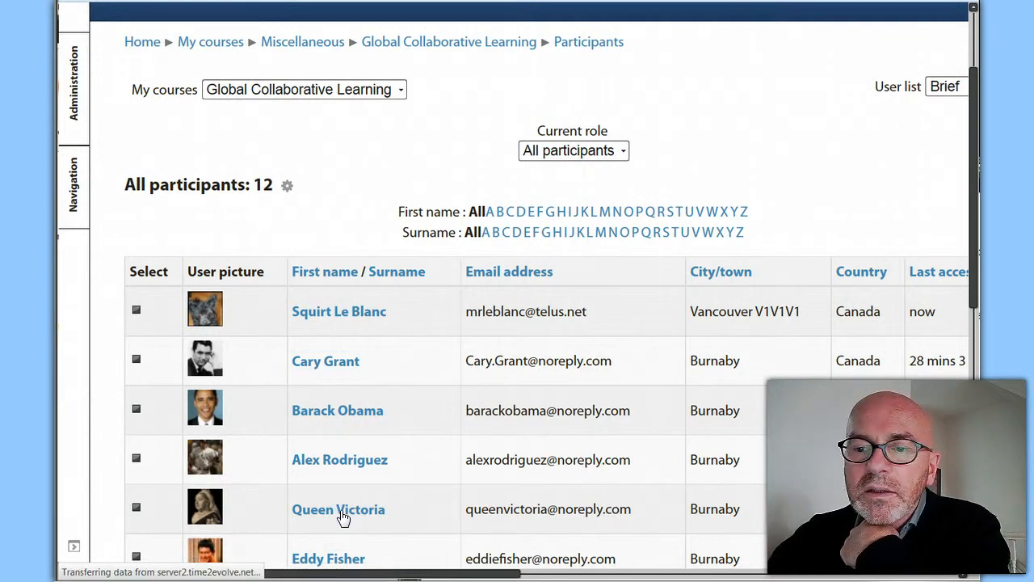
{"action": "left_click", "coordinate": [353, 513]}
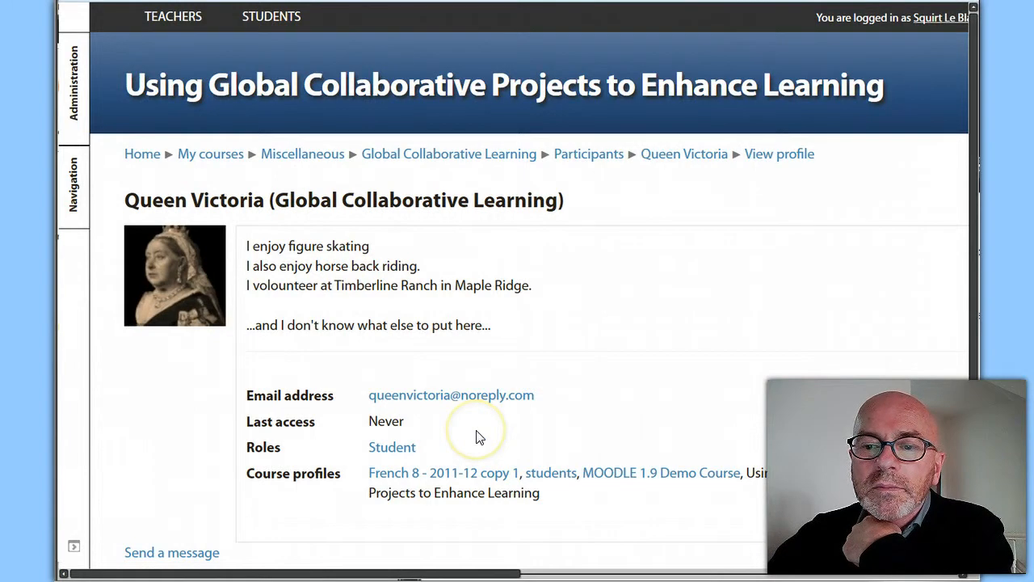
{"action": "scroll", "coordinate": [478, 437], "scroll_direction": "down", "scroll_amount": 3}
{"action": "scroll", "coordinate": [477, 432], "scroll_direction": "up", "scroll_amount": 3}
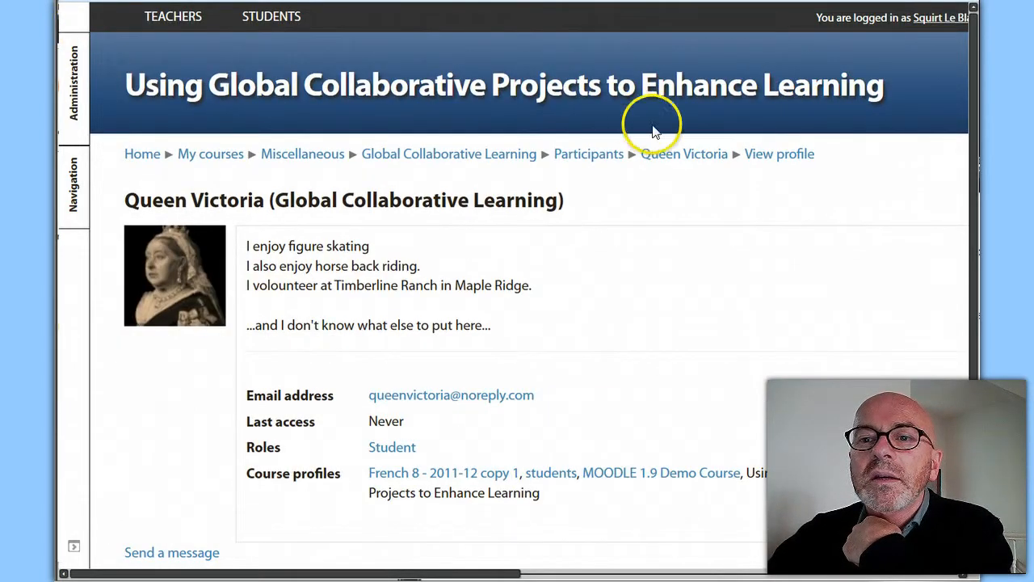
{"action": "key", "text": "alt+Left"}
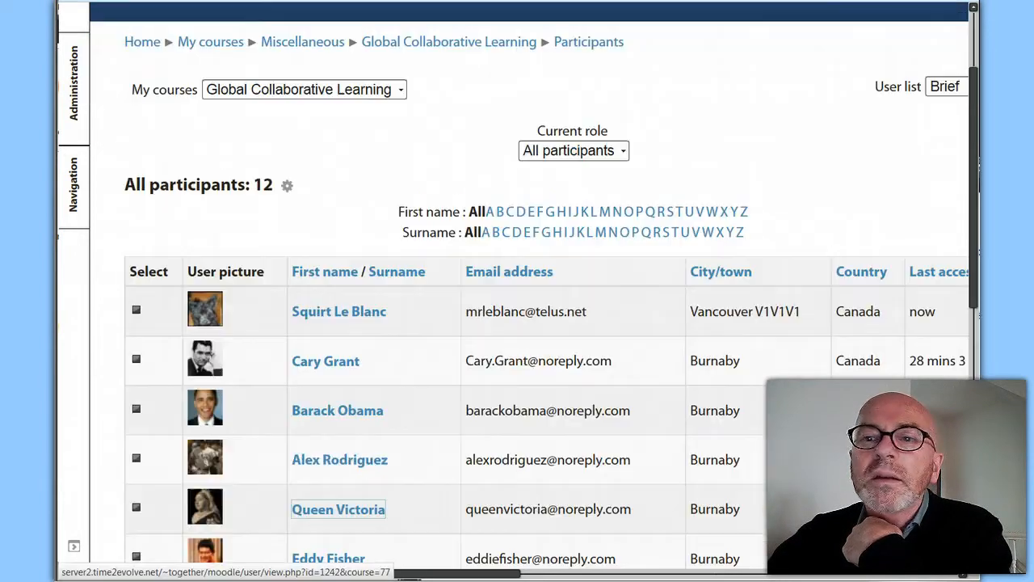
{"action": "scroll", "coordinate": [376, 505], "scroll_direction": "down", "scroll_amount": 4}
{"action": "scroll", "coordinate": [338, 450], "scroll_direction": "down", "scroll_amount": 3}
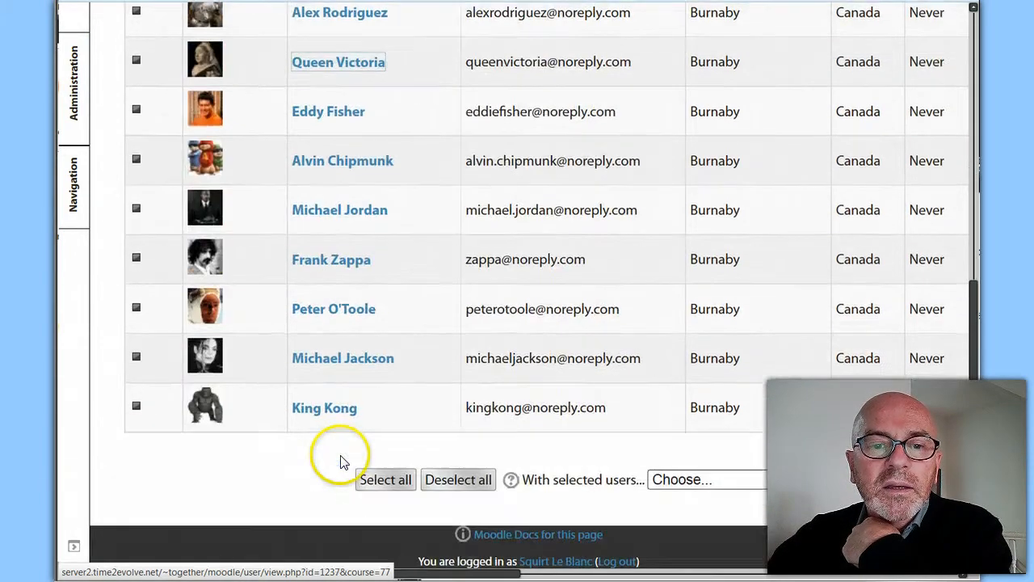
{"action": "left_click", "coordinate": [335, 415]}
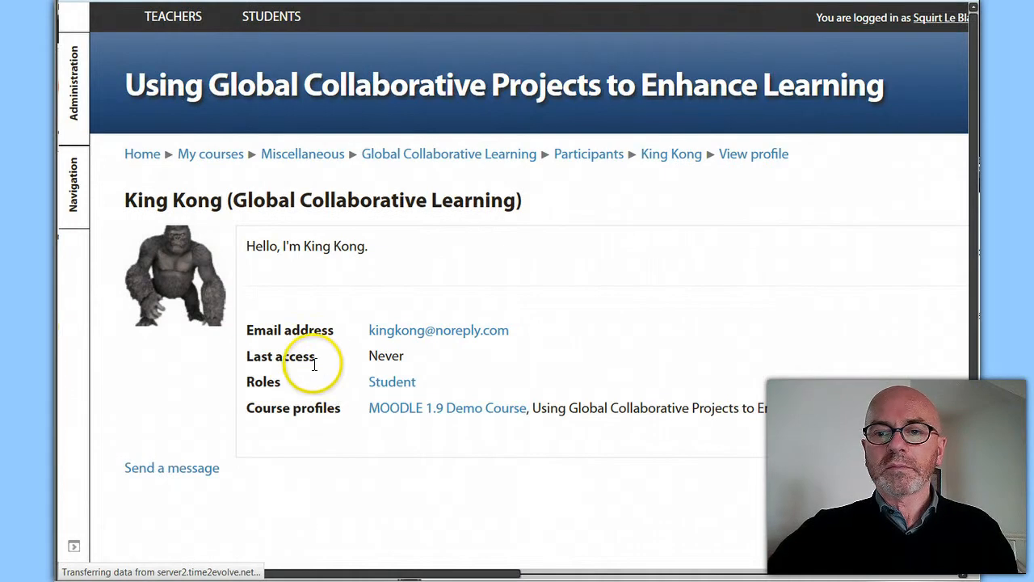
{"action": "scroll", "coordinate": [306, 358], "scroll_direction": "down", "scroll_amount": 3}
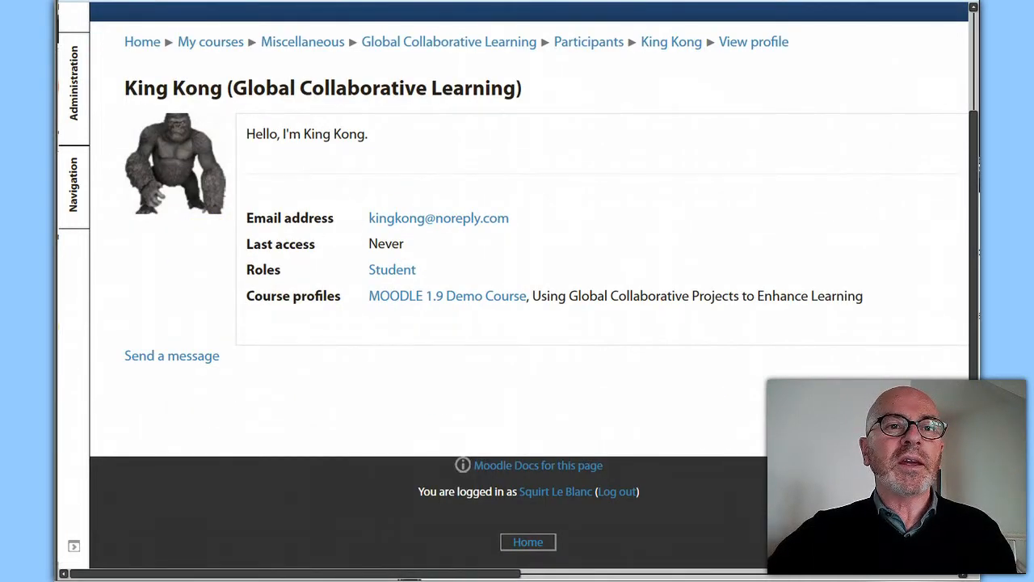
{"action": "key", "text": "alt+Left"}
Return to the badge recipients page and award the Profile Completion badge to Cary Grant, King Kong and Queen Victoria
{"action": "scroll", "coordinate": [437, 283], "scroll_direction": "up", "scroll_amount": 5}
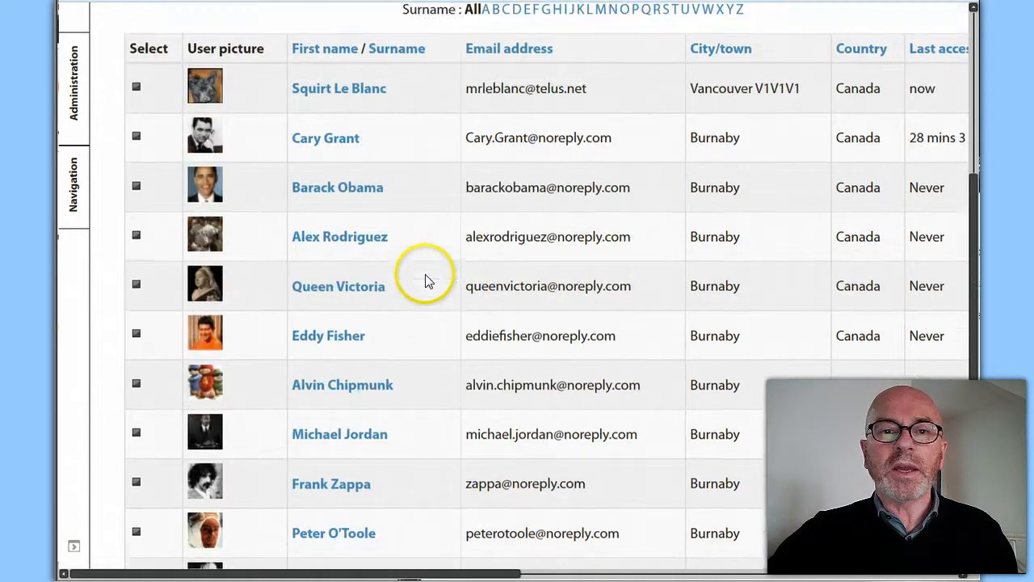
{"action": "scroll", "coordinate": [431, 283], "scroll_direction": "up", "scroll_amount": 3}
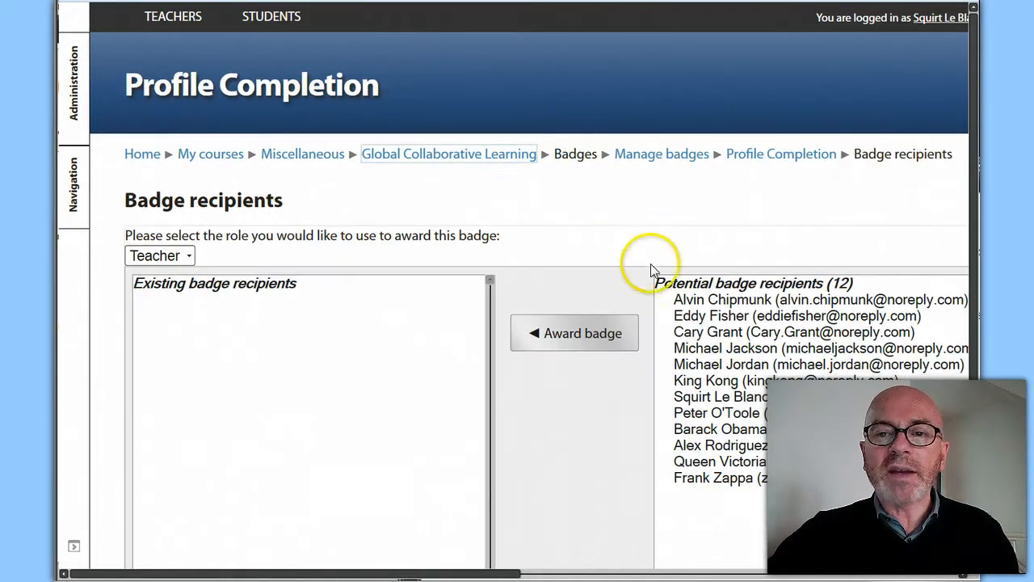
{"action": "left_click", "coordinate": [709, 333]}
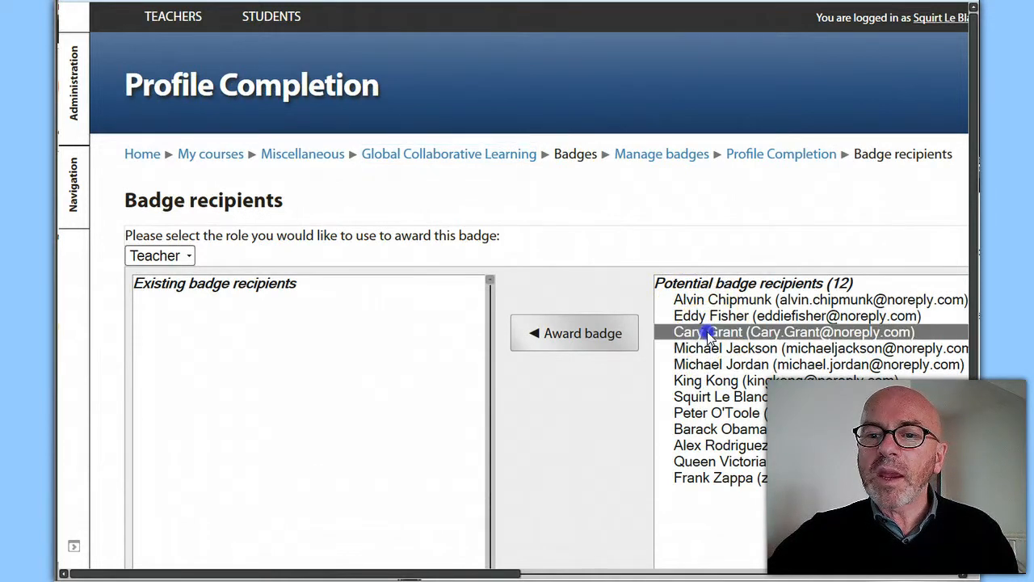
{"action": "left_click", "coordinate": [709, 382], "text": "ctrl"}
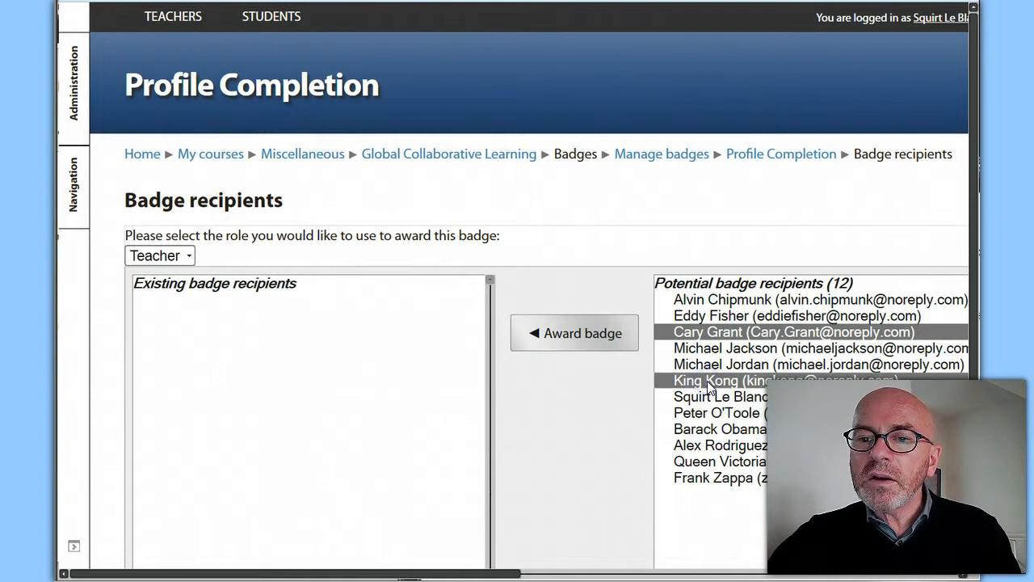
{"action": "left_click", "coordinate": [715, 429], "text": "ctrl"}
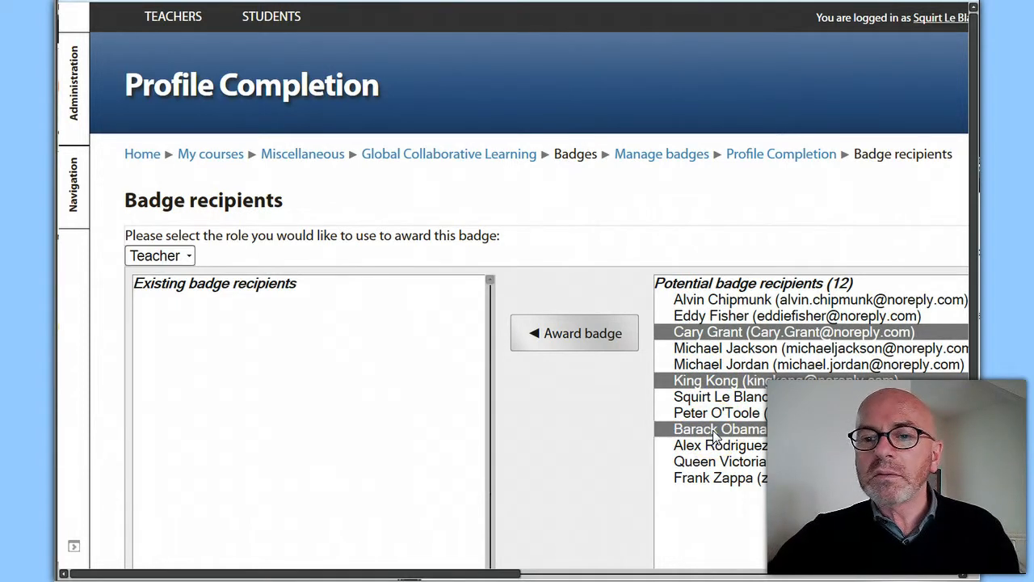
{"action": "left_click", "coordinate": [708, 464], "text": "ctrl"}
{"action": "left_click", "coordinate": [706, 431], "text": "ctrl"}
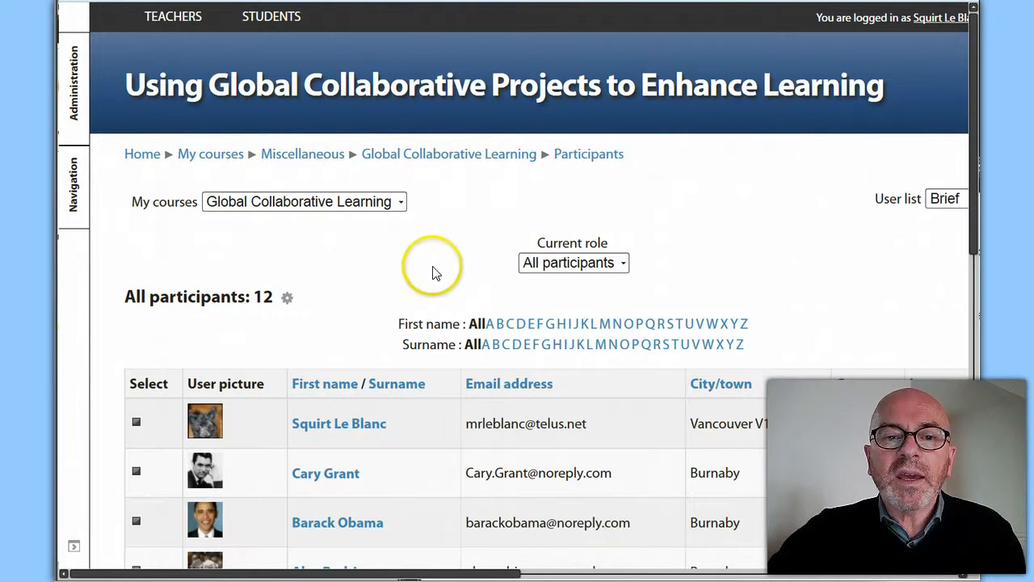
Check Cary Grant's course profile from the participants list for the awarded badge
{"action": "scroll", "coordinate": [429, 267], "scroll_direction": "down", "scroll_amount": 3}
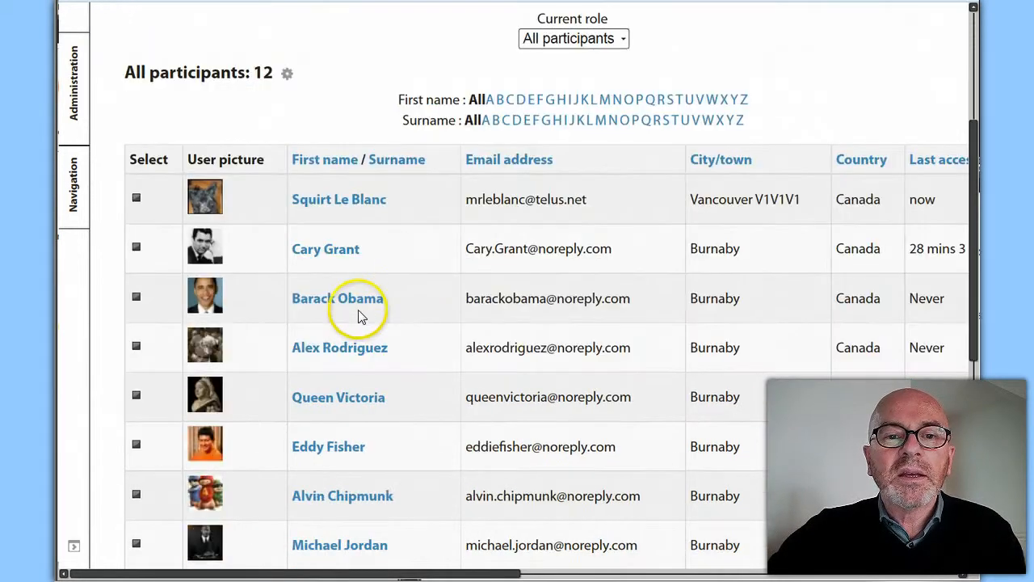
{"action": "left_click", "coordinate": [334, 253]}
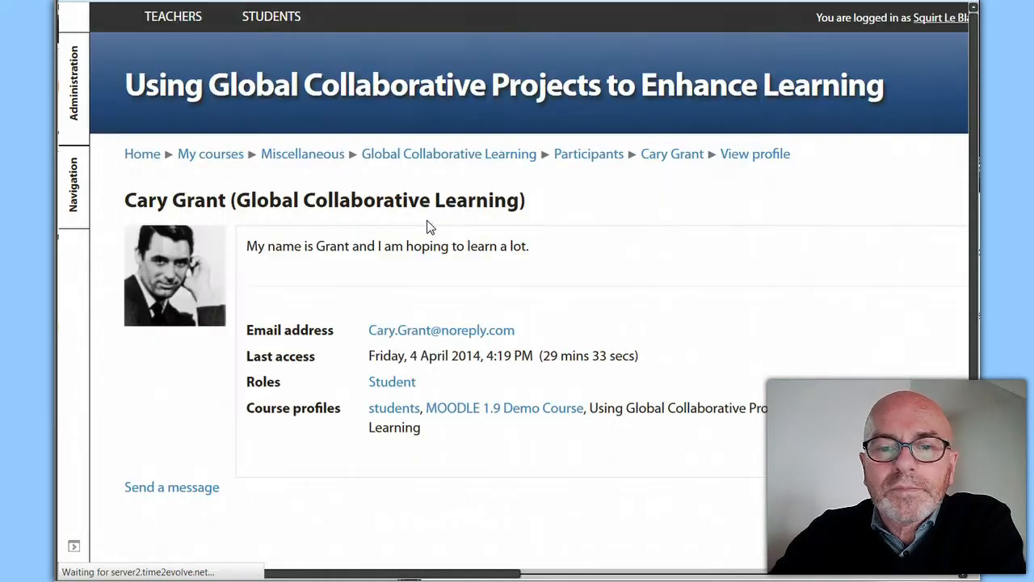
{"action": "scroll", "coordinate": [428, 230], "scroll_direction": "down", "scroll_amount": 3}
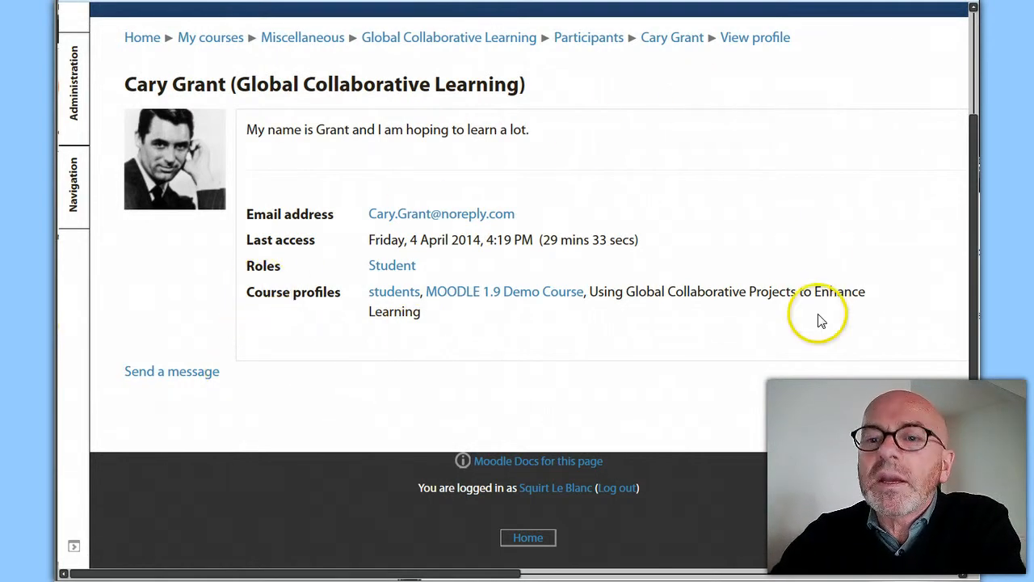
Switch to Internet Explorer, where Cary Grant is logged in, and view his own profile to check for the badge
{"action": "mouse_move", "coordinate": [438, 579]}
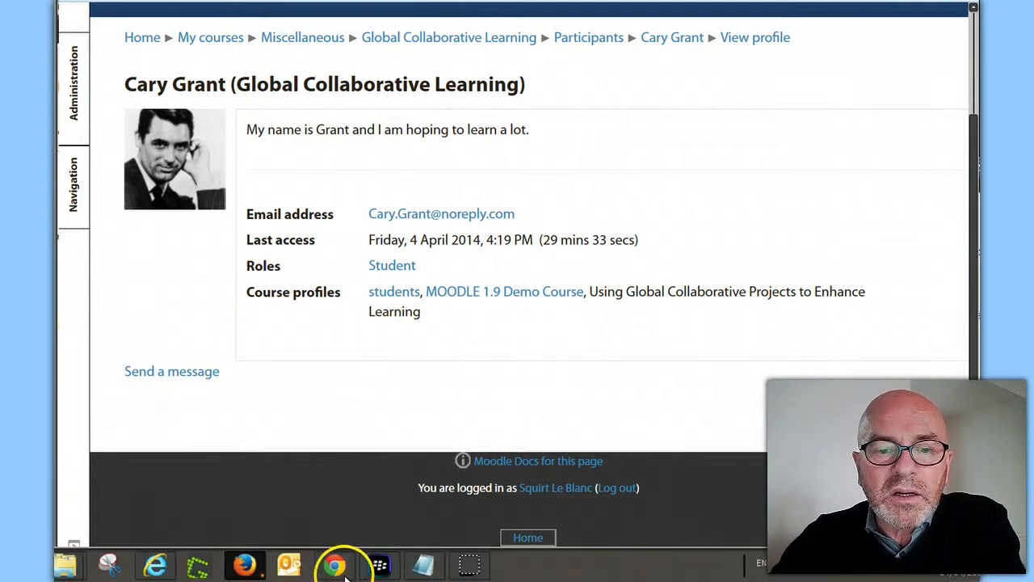
{"action": "left_click", "coordinate": [156, 566]}
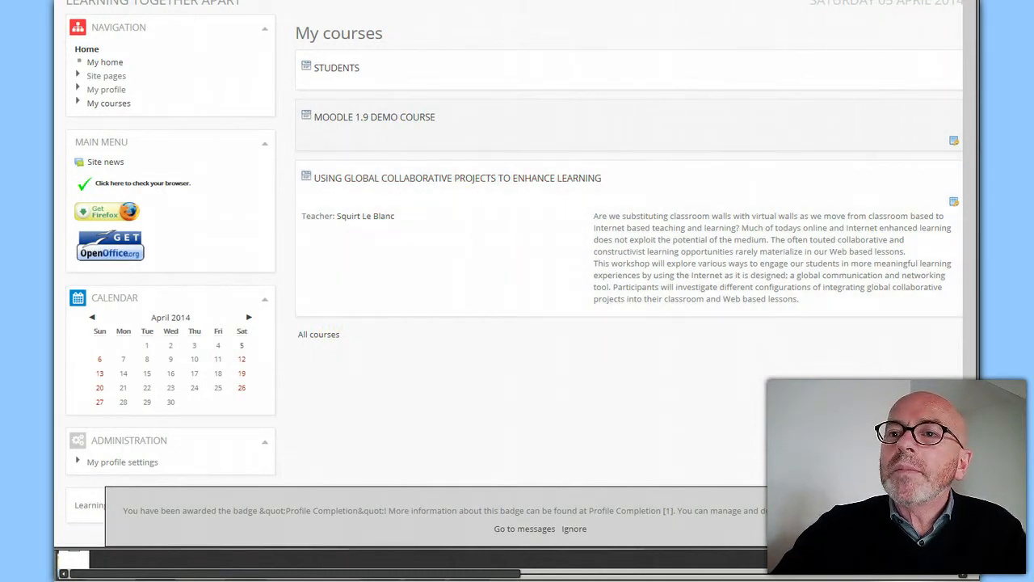
{"action": "left_click", "coordinate": [910, 1]}
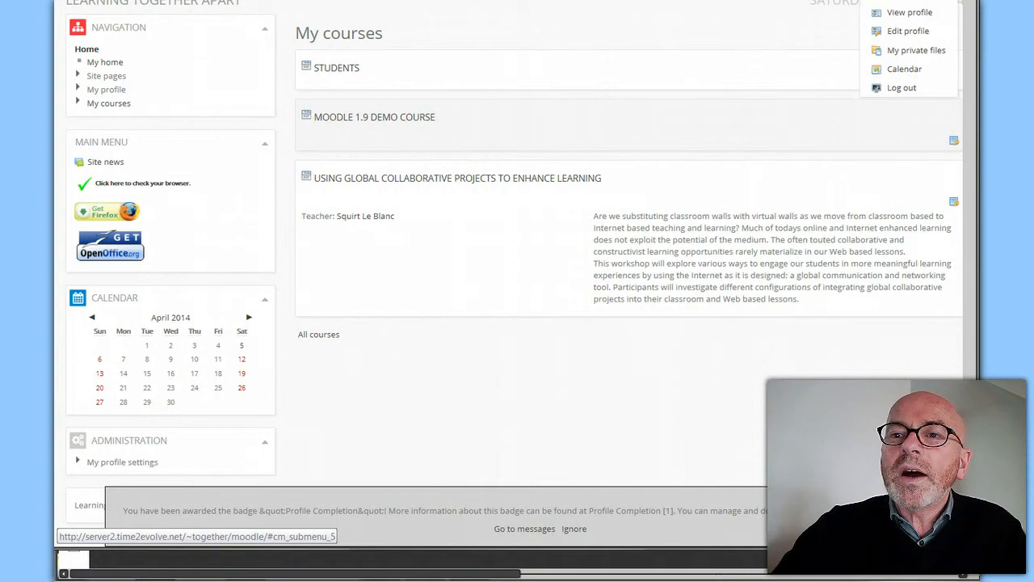
{"action": "left_click", "coordinate": [911, 13]}
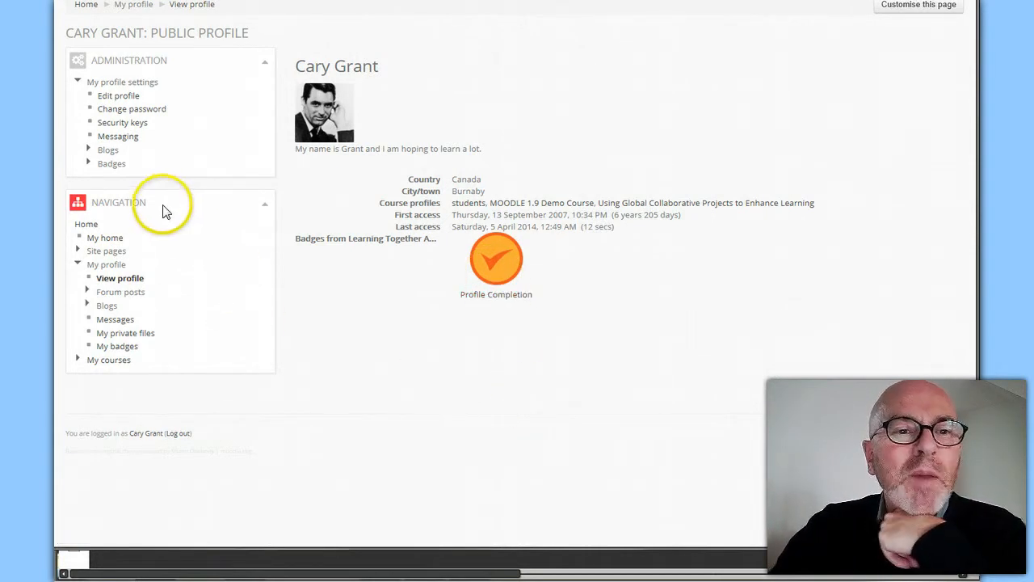
Save the student's badge preferences with earned badges shown automatically on the profile page, and go back to the profile
{"action": "left_click", "coordinate": [90, 164]}
{"action": "left_click", "coordinate": [126, 181]}
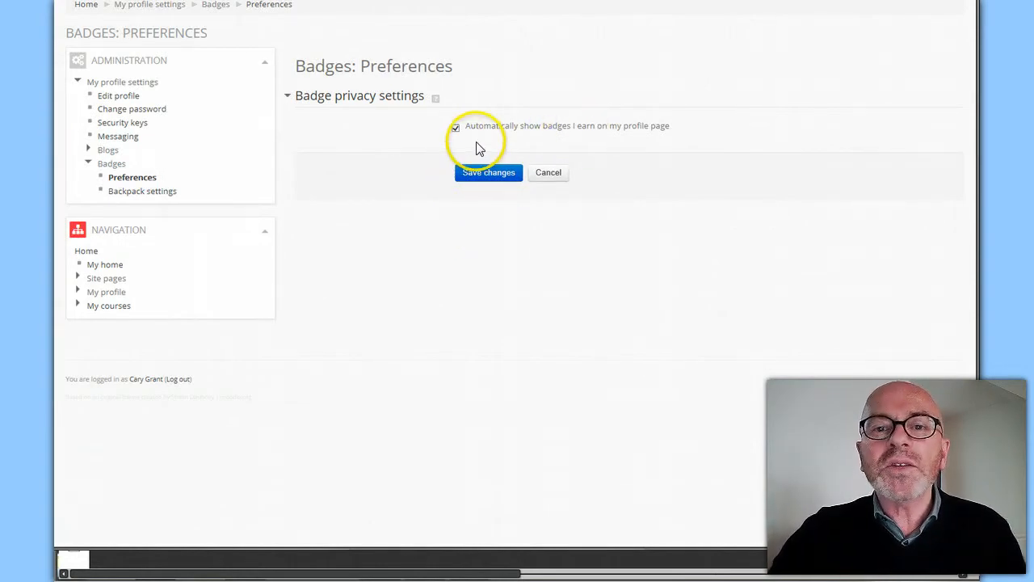
{"action": "left_click", "coordinate": [487, 176]}
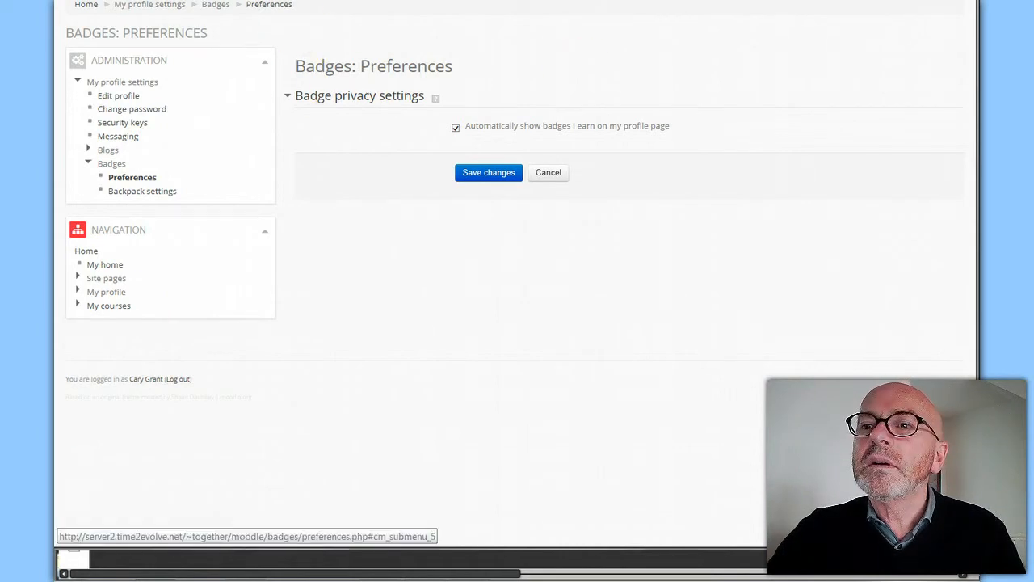
{"action": "left_click", "coordinate": [909, 1]}
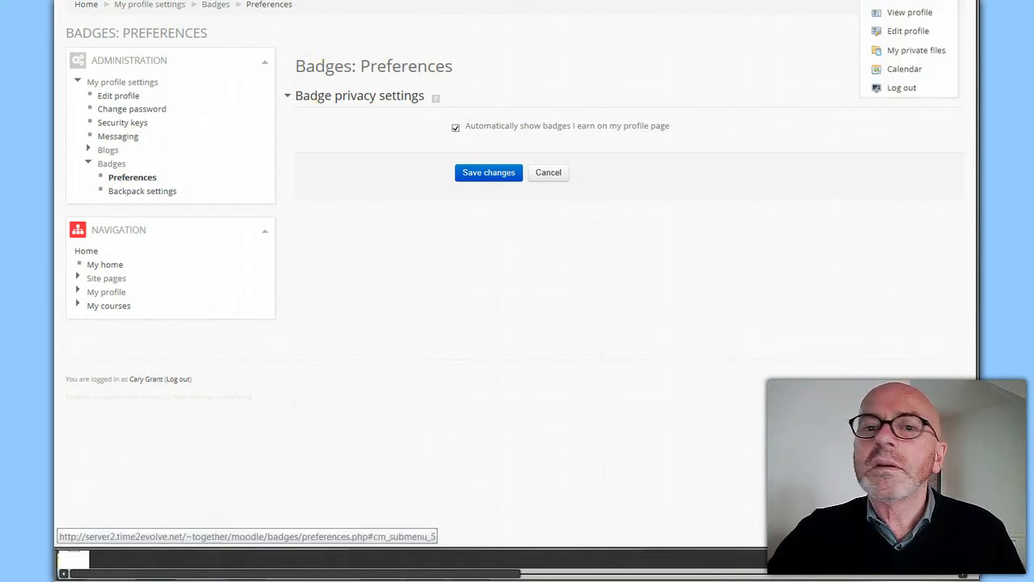
{"action": "left_click", "coordinate": [919, 18]}
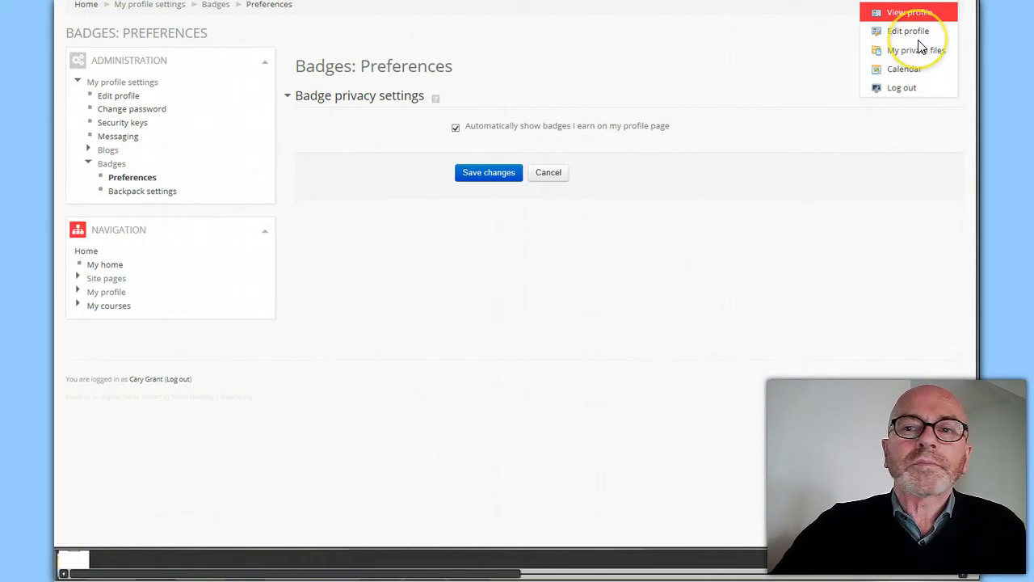